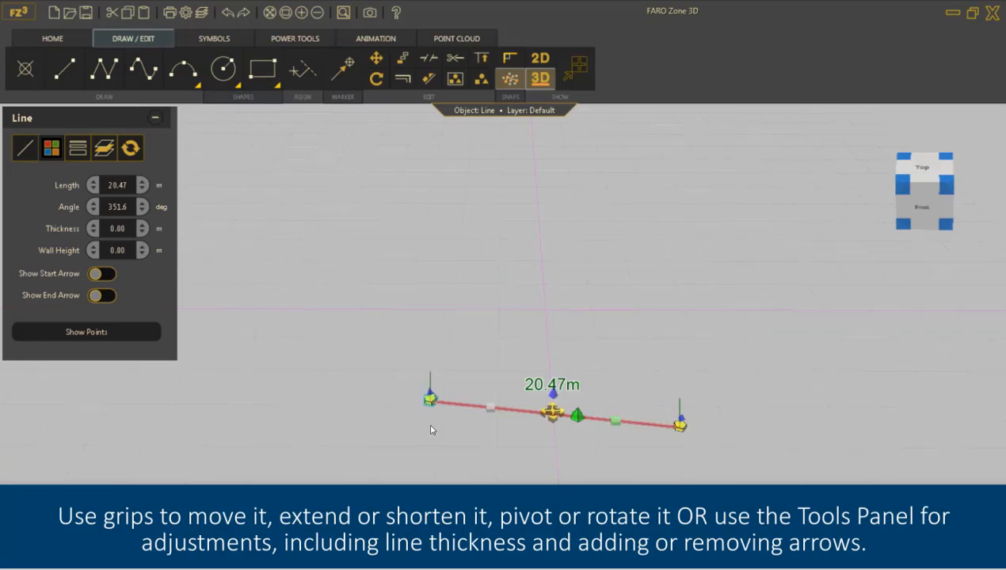
Reposition both endpoints of the selected line to make it about 26.67 m long, and adjust its length in increments.
left_click_drag(431, 430, 478, 258)
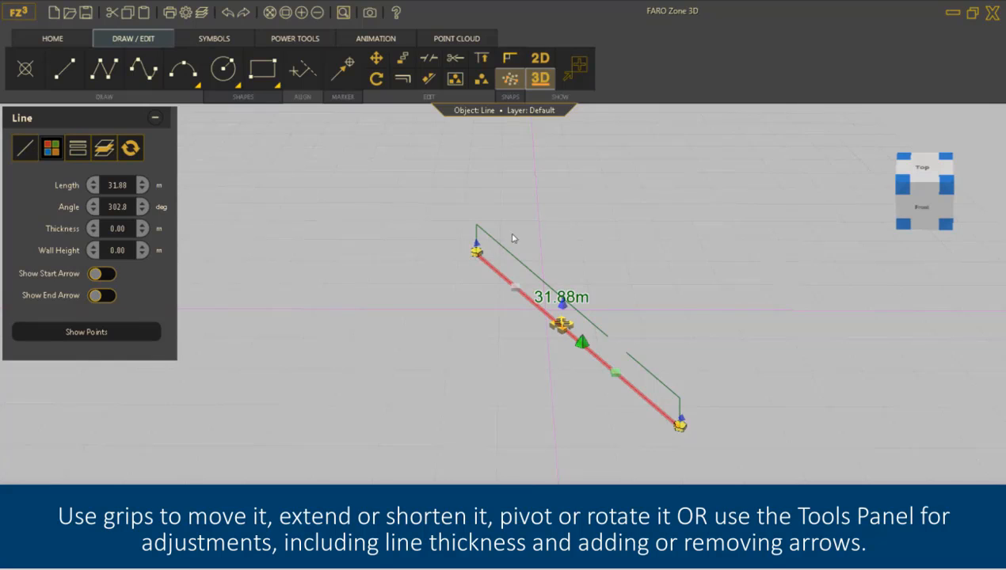
left_click_drag(677, 424, 638, 388)
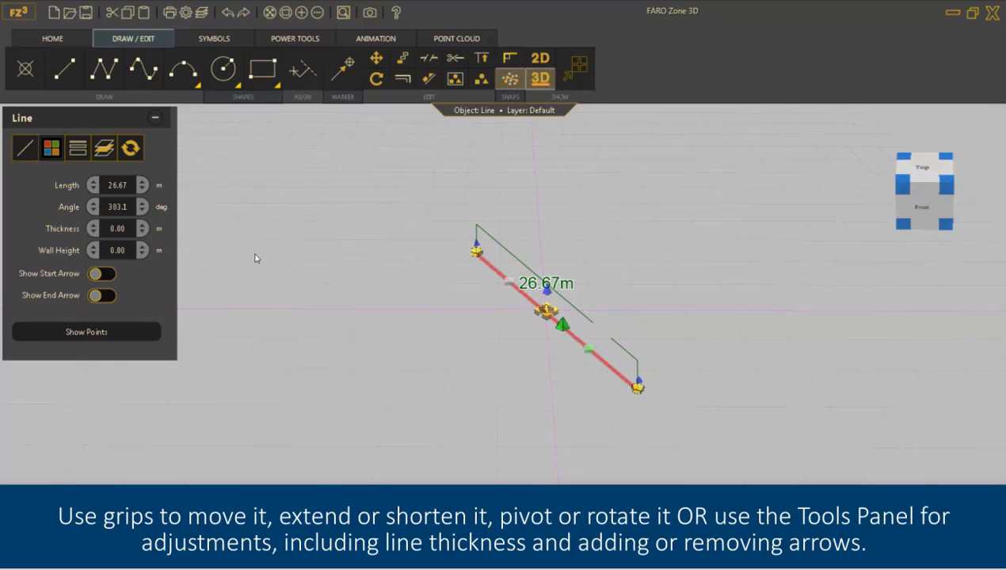
left_click(141, 182)
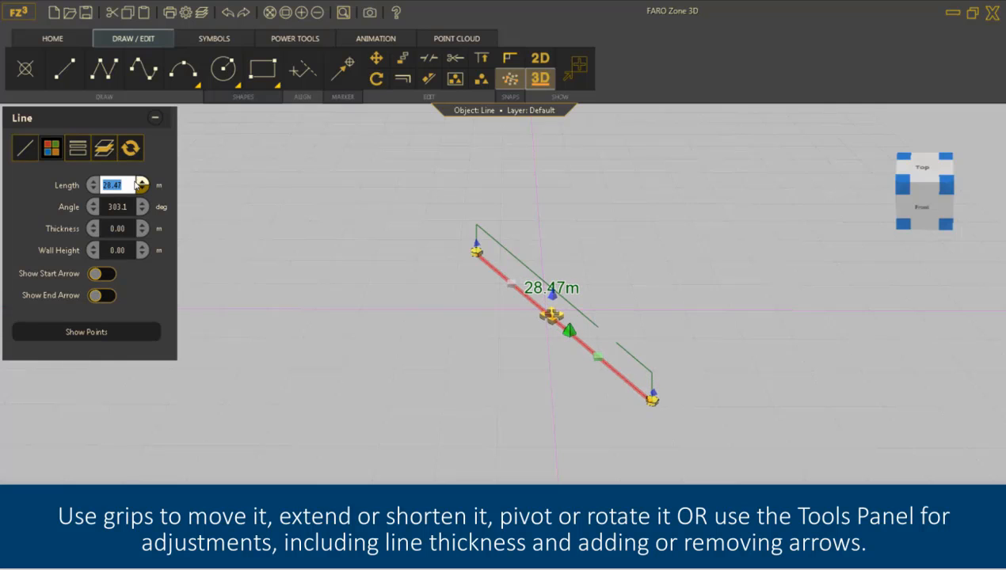
left_click(92, 182)
left_click(93, 183)
left_click(124, 186)
left_click(92, 185)
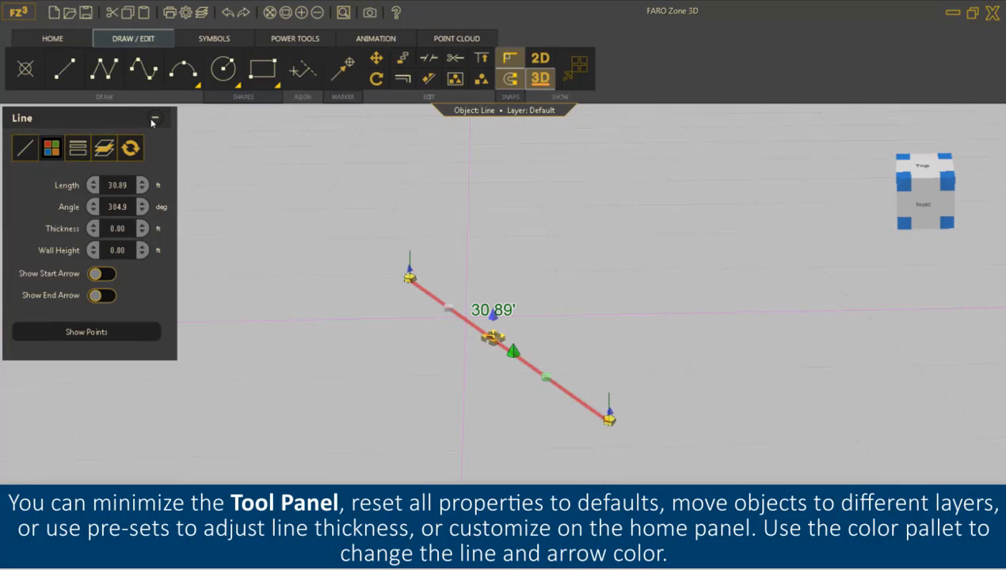
Collapse and restore the Line properties, and open the Line Type choices.
left_click(155, 117)
left_click(150, 114)
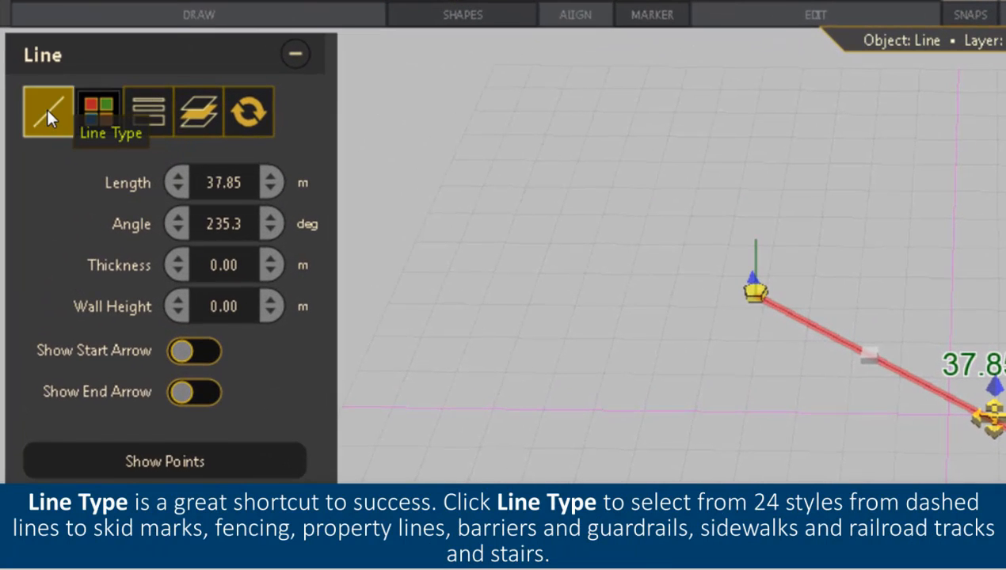
left_click(46, 107)
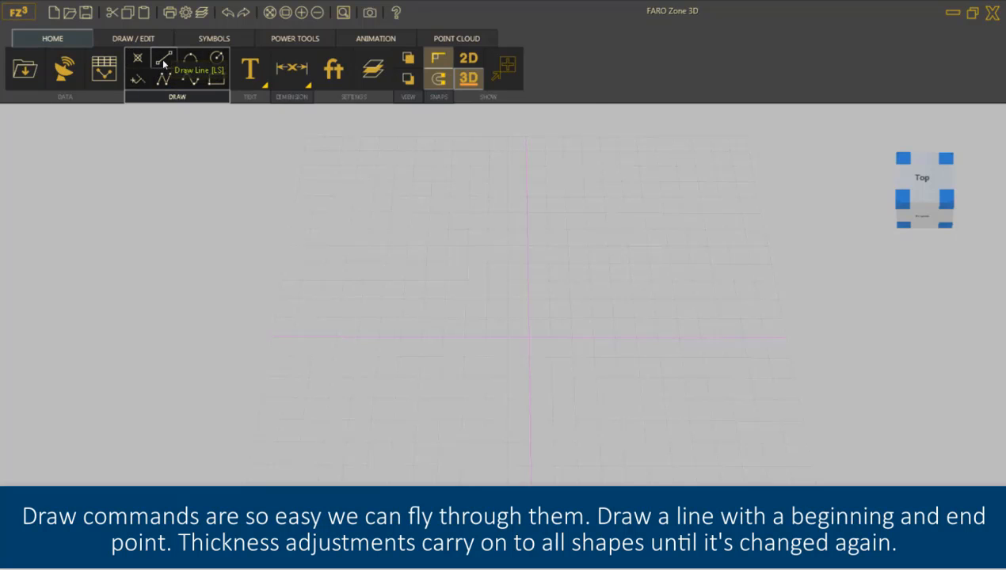
Draw a single straight line sloping across the grid, from above-left of the origin to below-right of it.
left_click(163, 60)
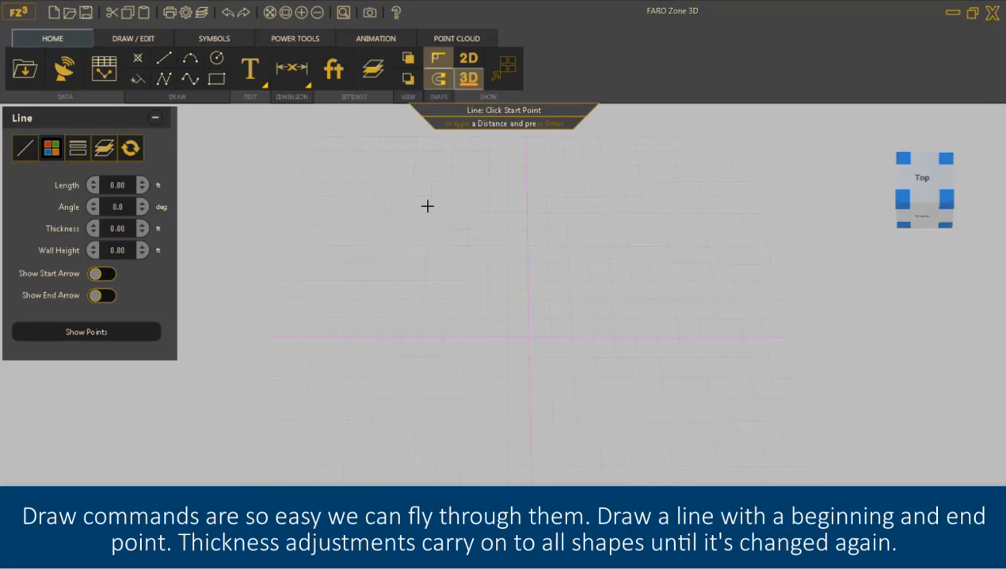
left_click(479, 258)
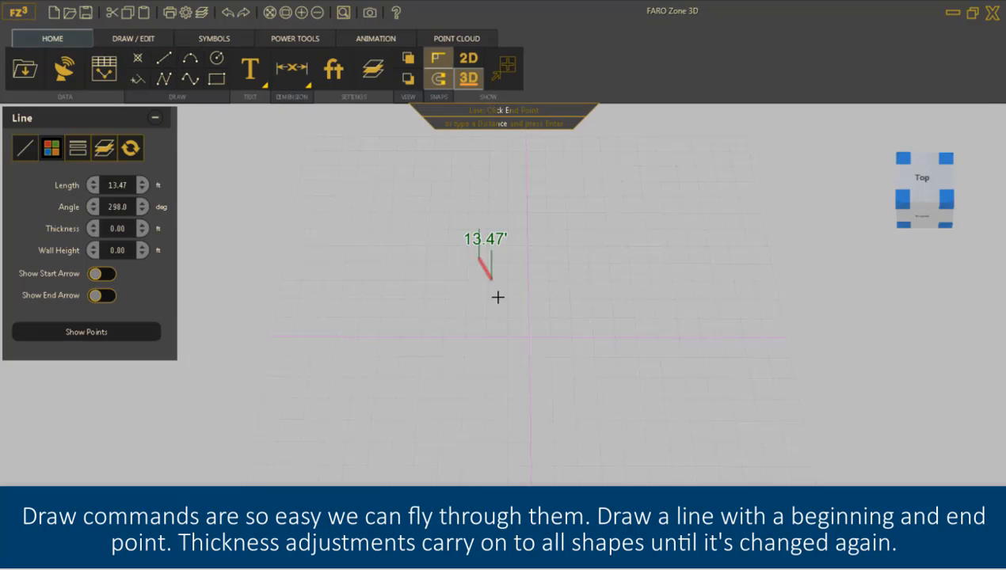
left_click(597, 388)
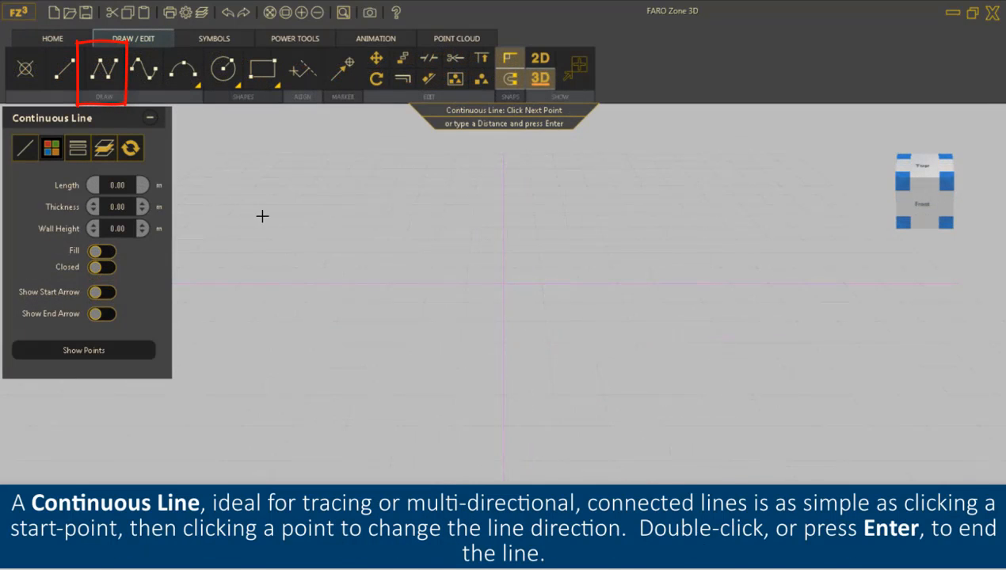
Draw a five-segment zigzag Continuous Line across the grid, starting with a horizontal segment, and complete it.
left_click(267, 215)
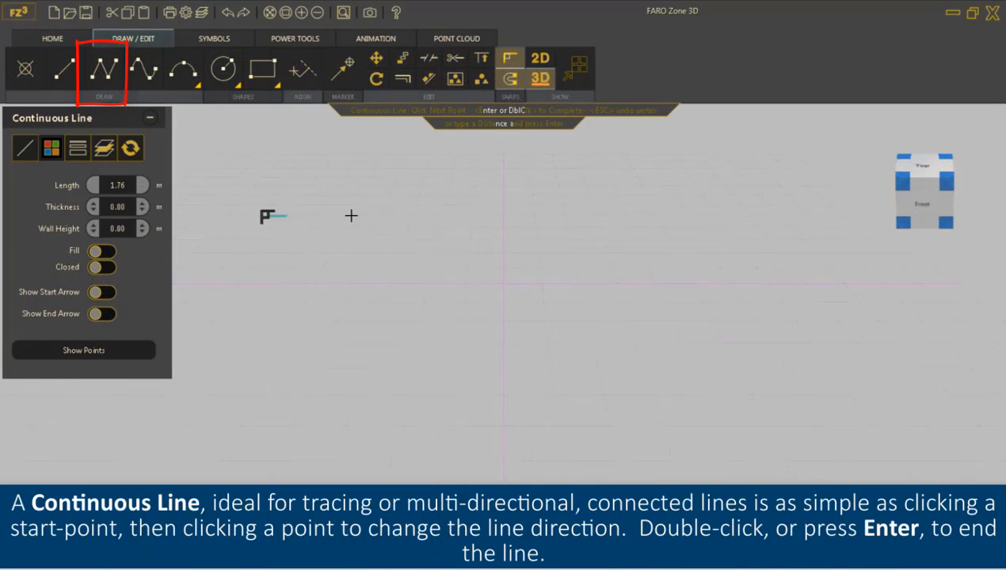
left_click(469, 215)
left_click(415, 313)
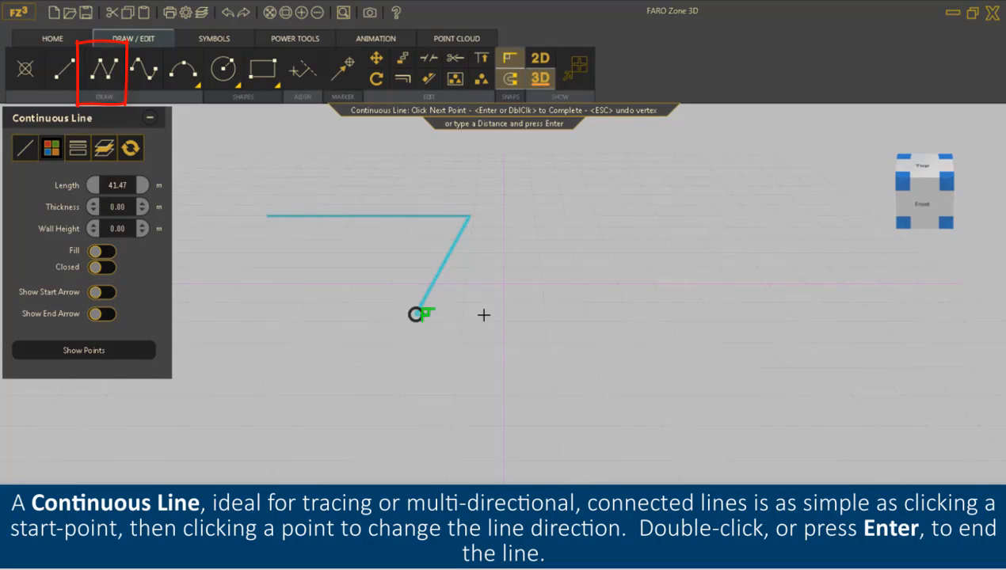
double_click(621, 314)
left_click(587, 421)
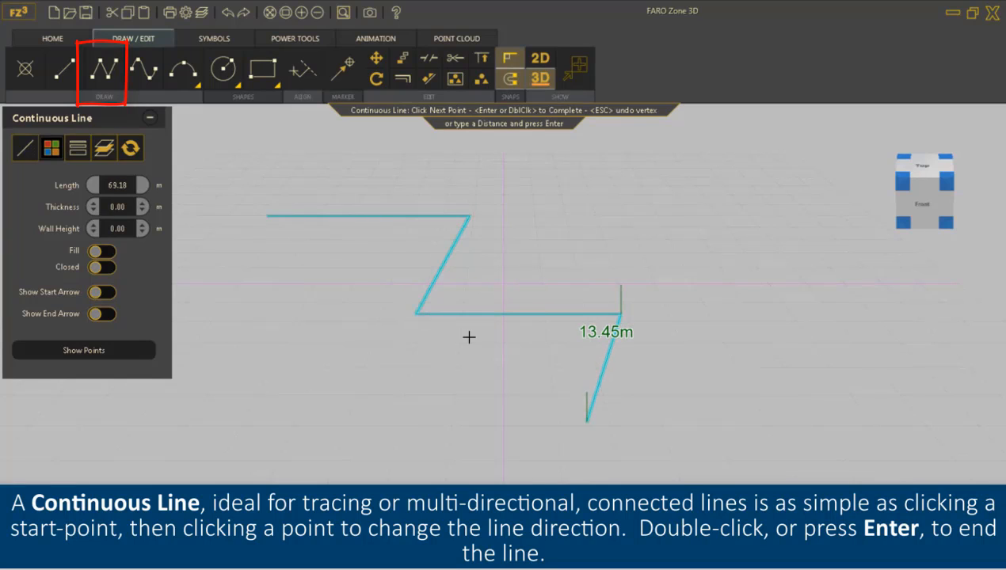
double_click(765, 416)
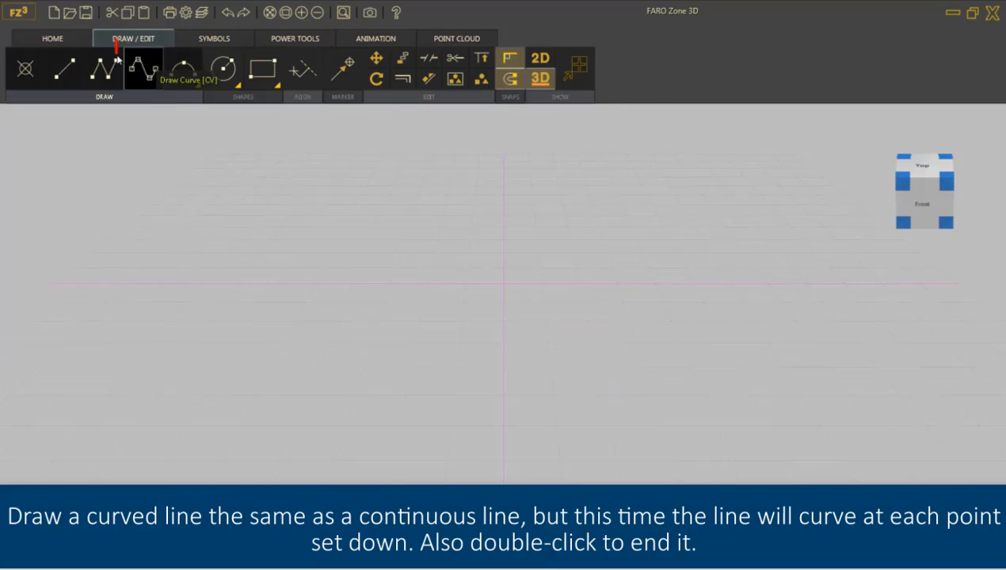
Draw a winding five-point Curve about 94 m long across the grid, then delete it.
left_click(143, 69)
left_click(331, 274)
left_click(583, 256)
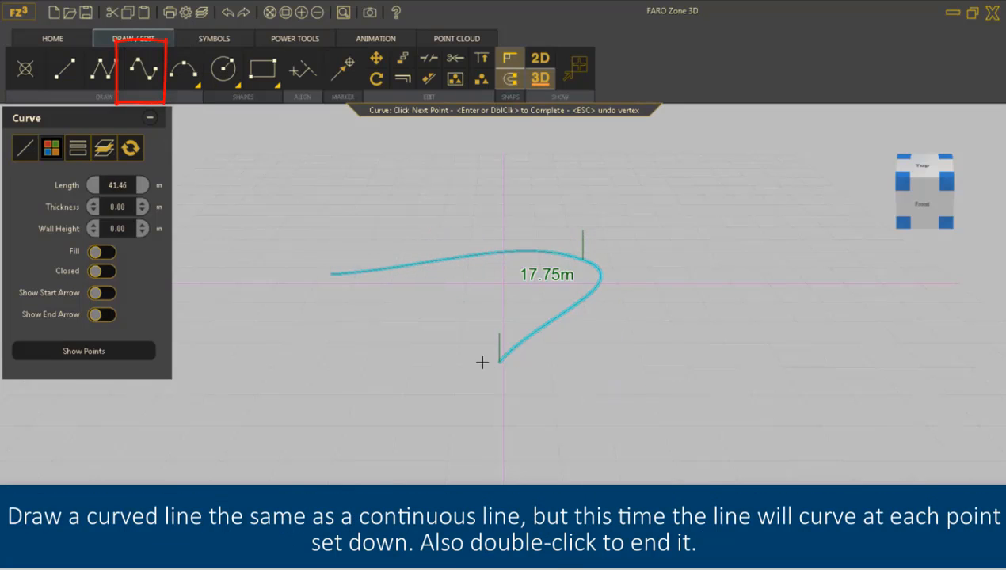
left_click(392, 348)
left_click(710, 311)
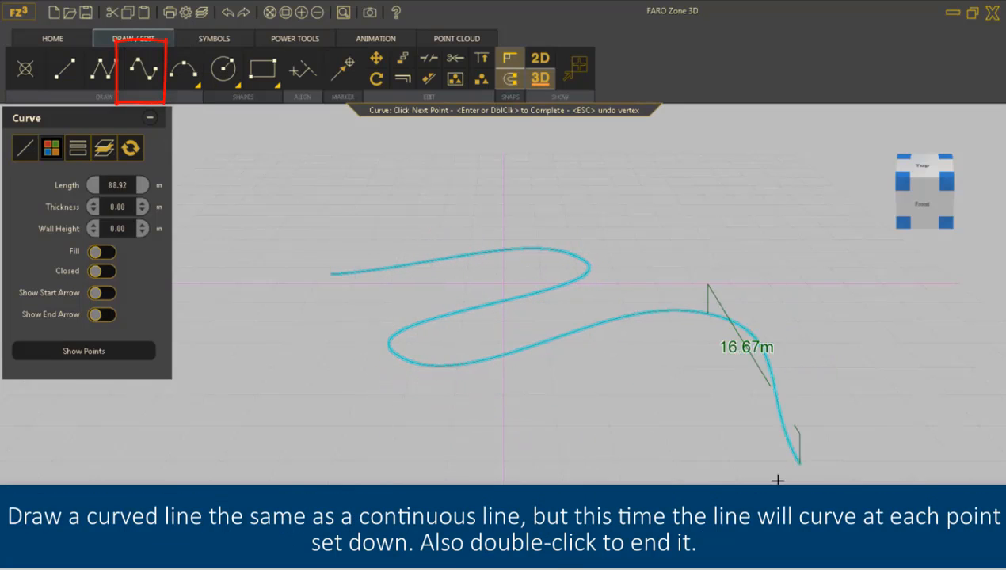
double_click(574, 465)
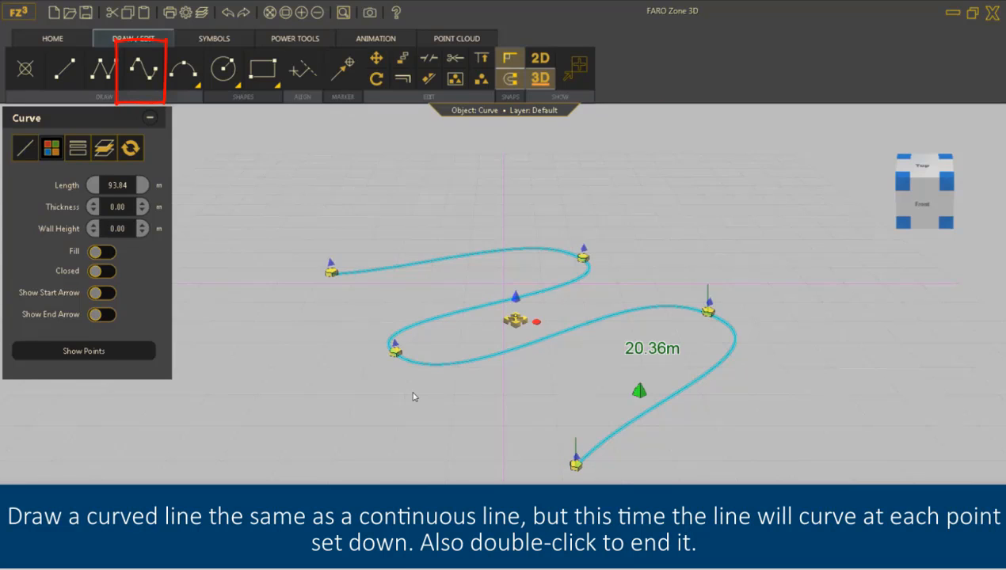
key("Delete")
Draw a three-point arc around the grid's origin with the Start-Middle-End arc option.
left_click(183, 68)
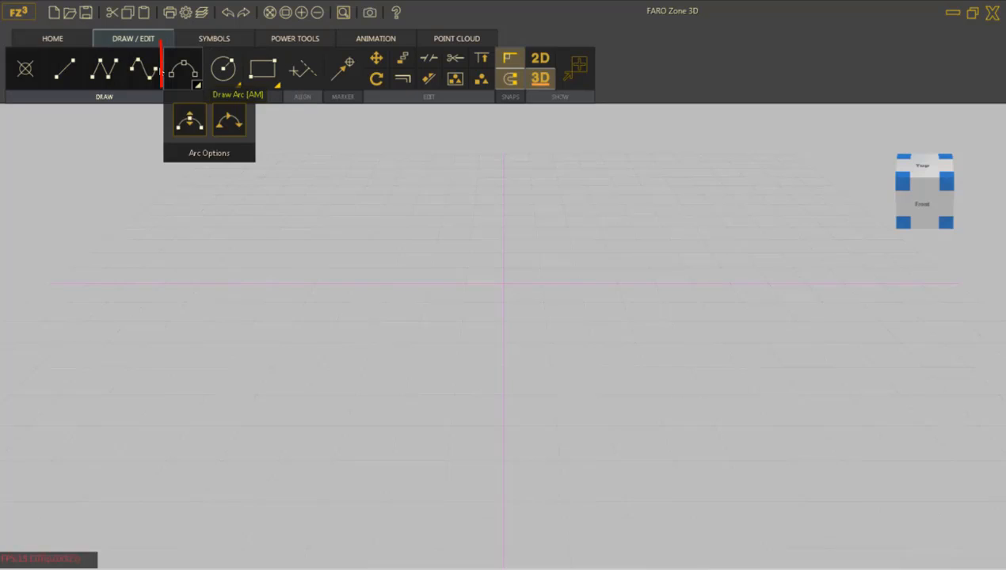
left_click(231, 133)
left_click(357, 304)
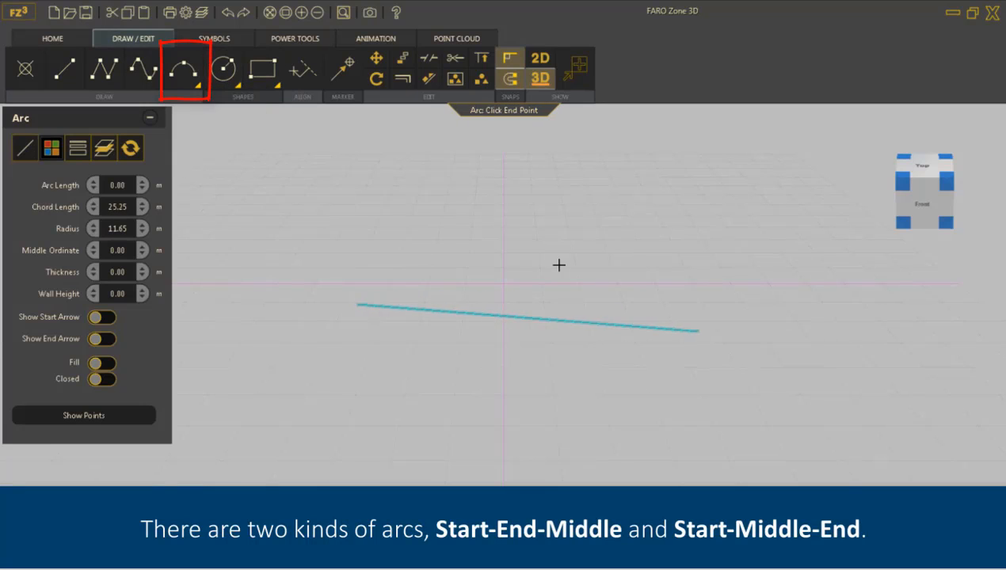
left_click(698, 330)
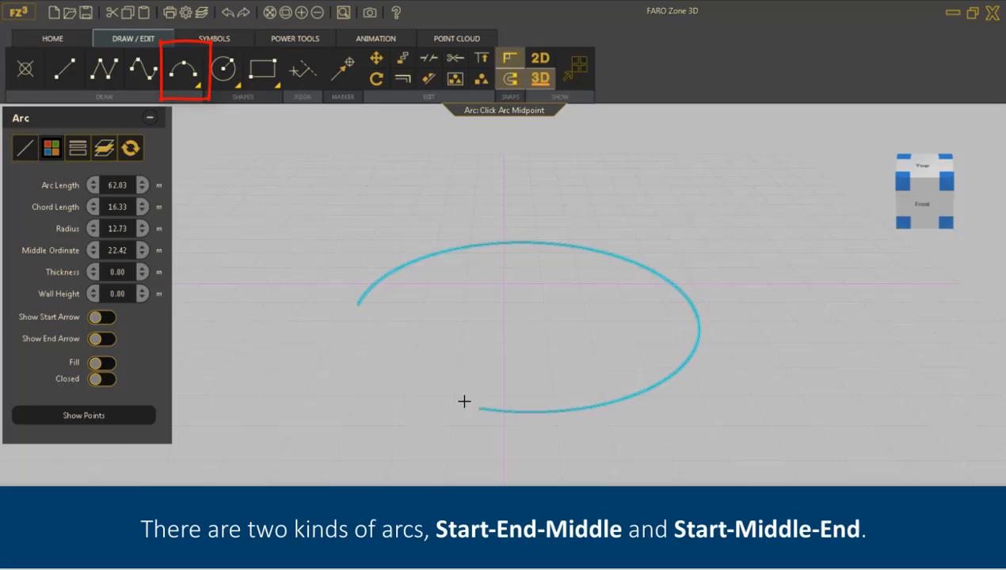
left_click(555, 271)
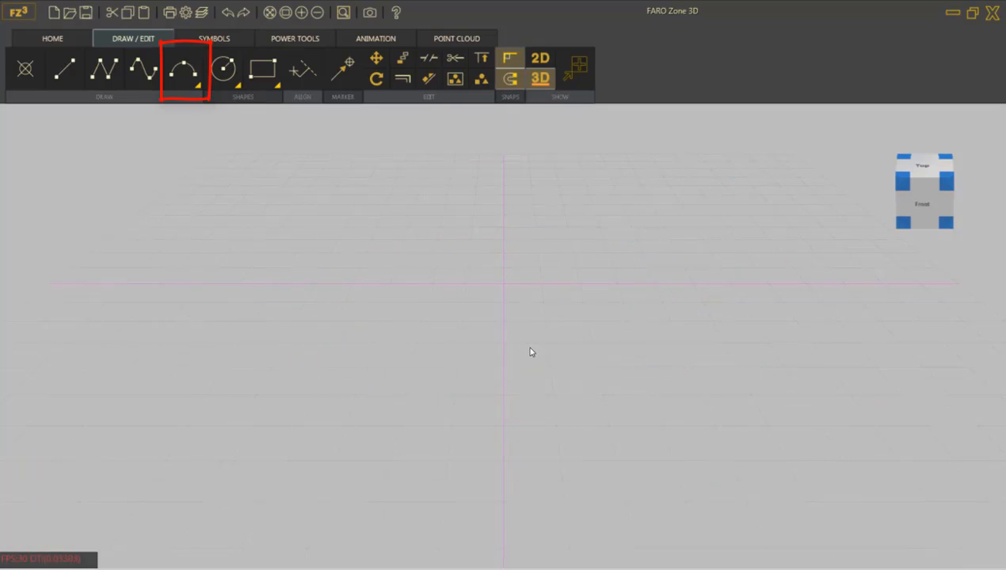
Draw an angled Three-Point rectangle about 15.1 by 18.2 m near the origin, then delete it.
left_click(224, 69)
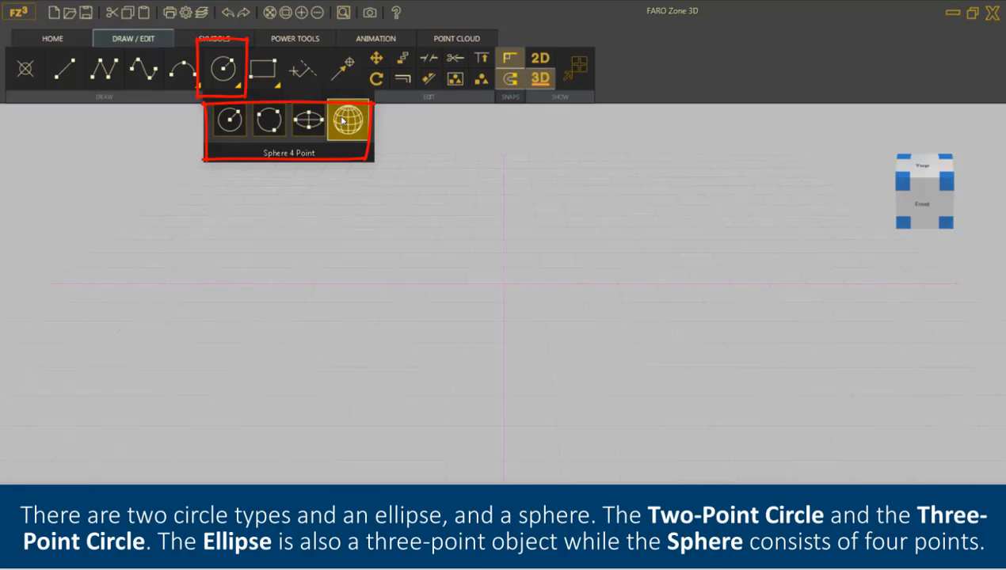
left_click(266, 73)
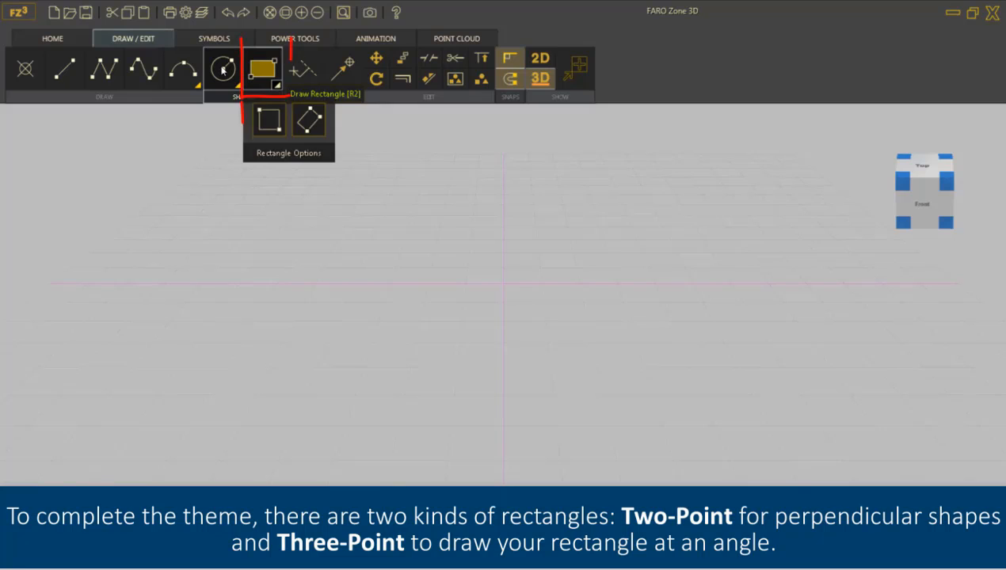
left_click(309, 119)
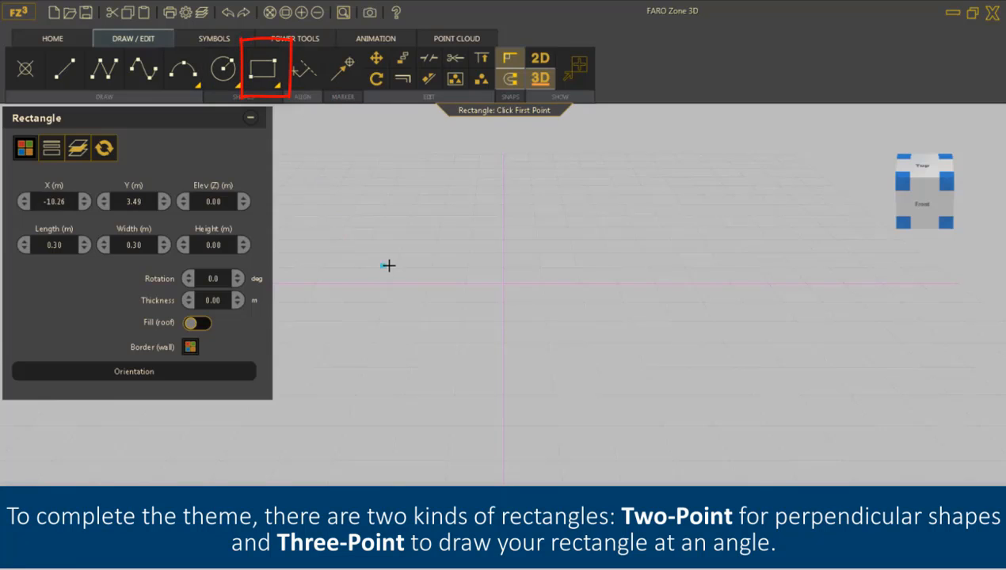
left_click(391, 266)
left_click(570, 271)
left_click(575, 399)
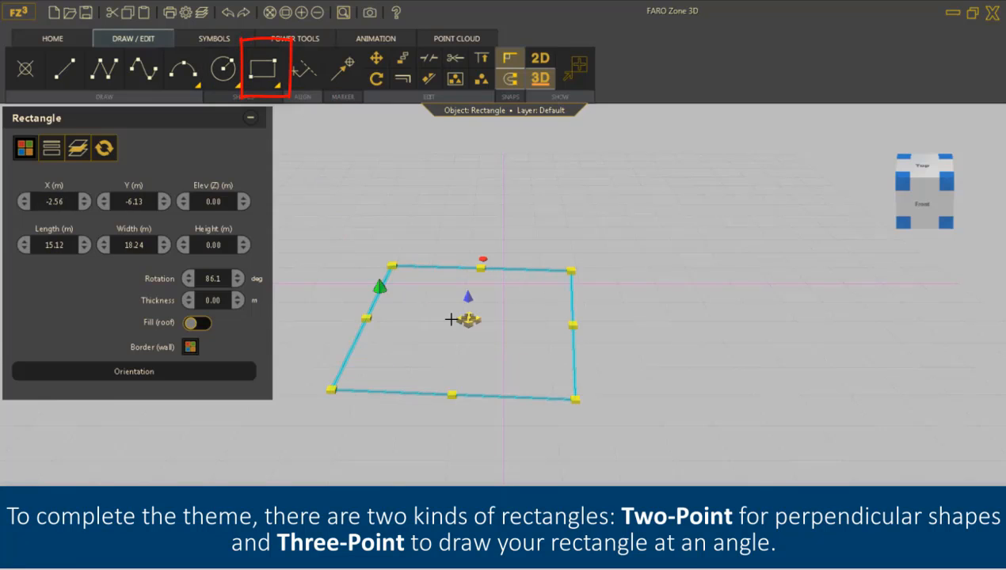
key("Delete")
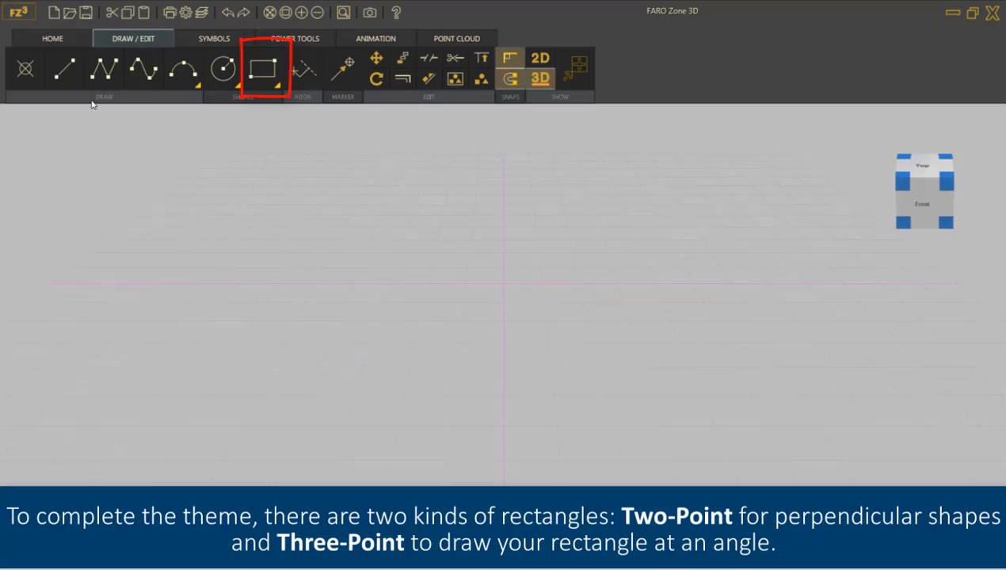
Place a free-floating point at about X -1.90, Y -3.47 m, deselect and reselect it, then delete it.
left_click(29, 69)
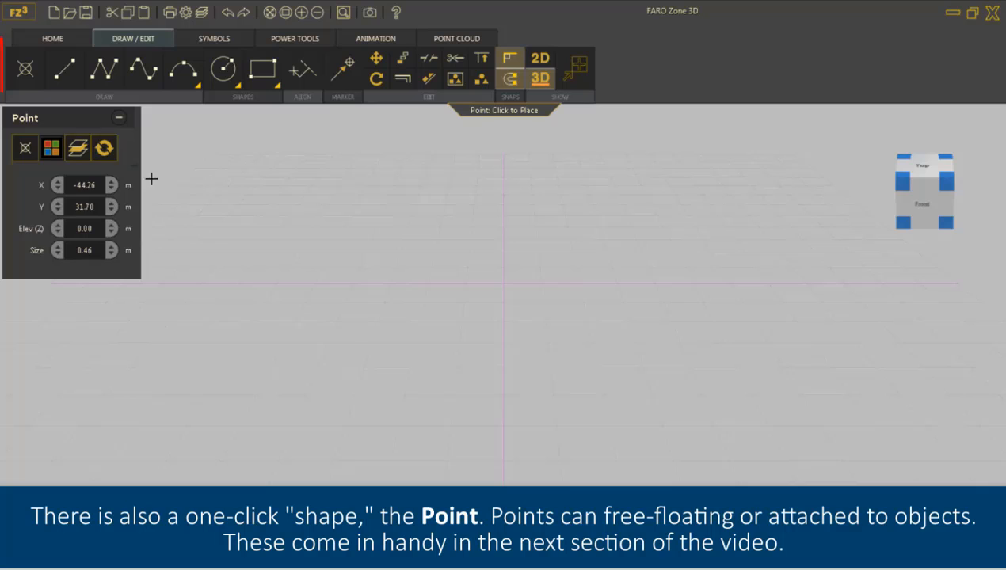
left_click(478, 304)
scroll(481, 316, "up", 5)
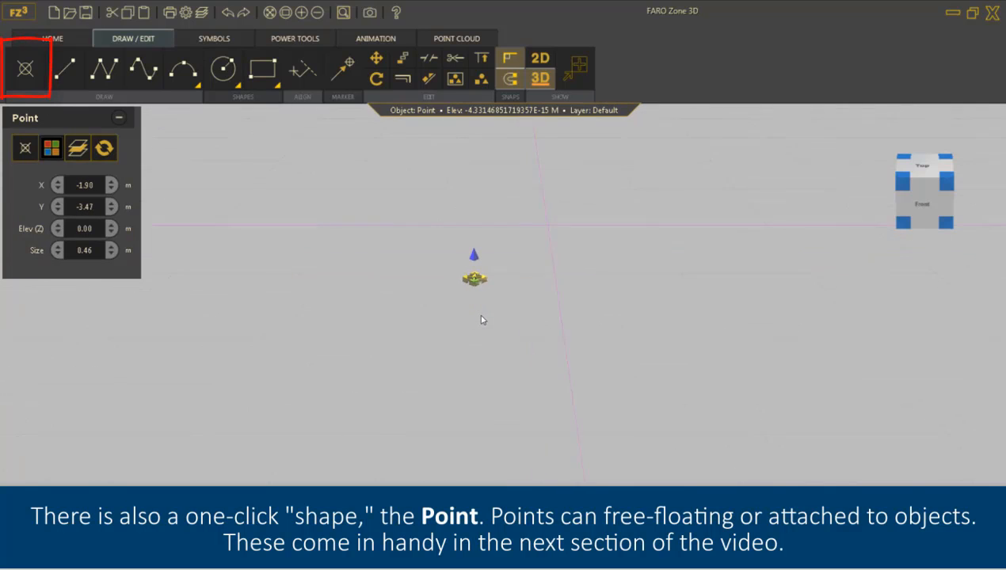
middle_click_drag(455, 265, 489, 456)
key("Escape")
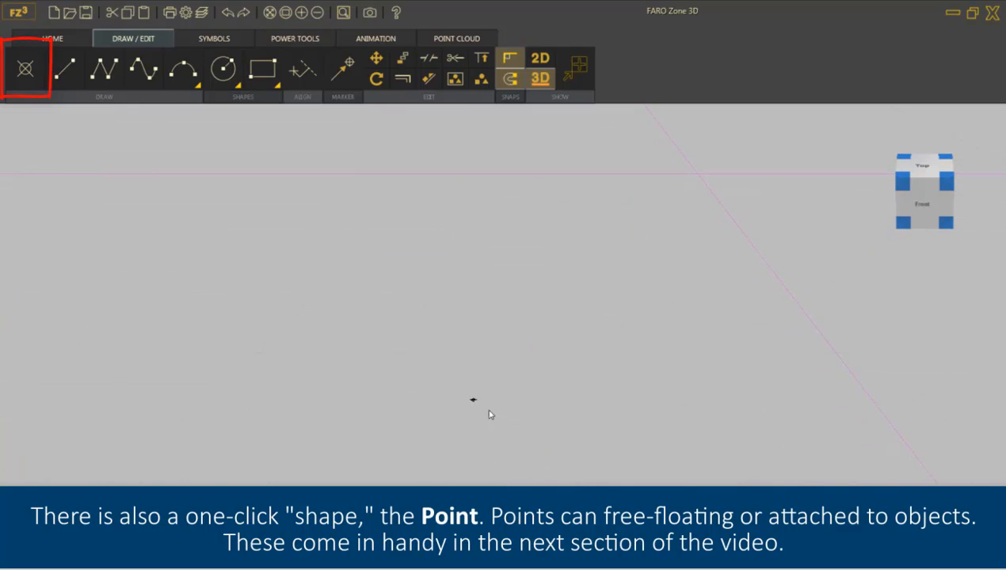
left_click_drag(458, 390, 492, 410)
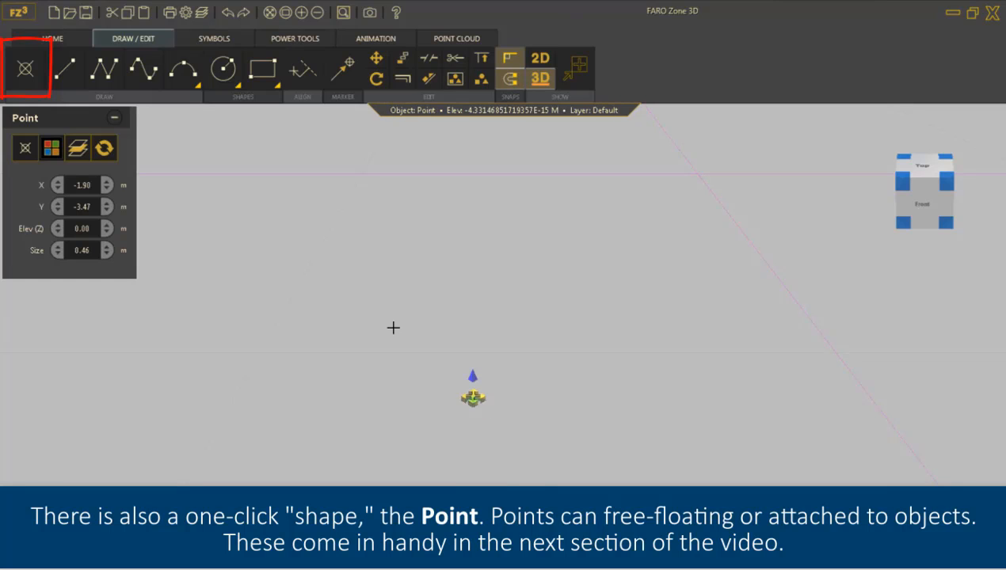
key("Delete")
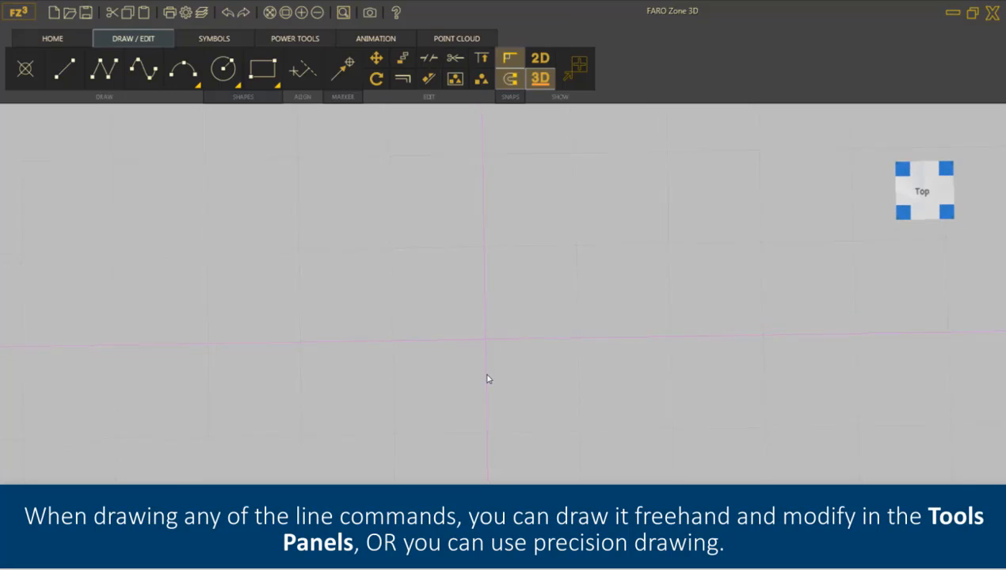
Start a Continuous Line left of and below the origin with a precise 10 ft first segment running straight up.
left_click(104, 70)
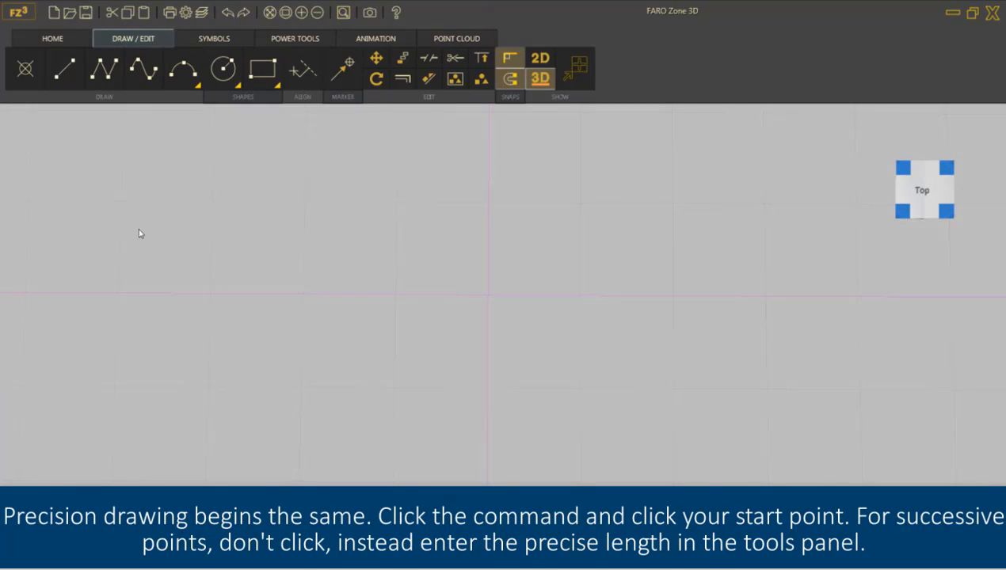
left_click(103, 70)
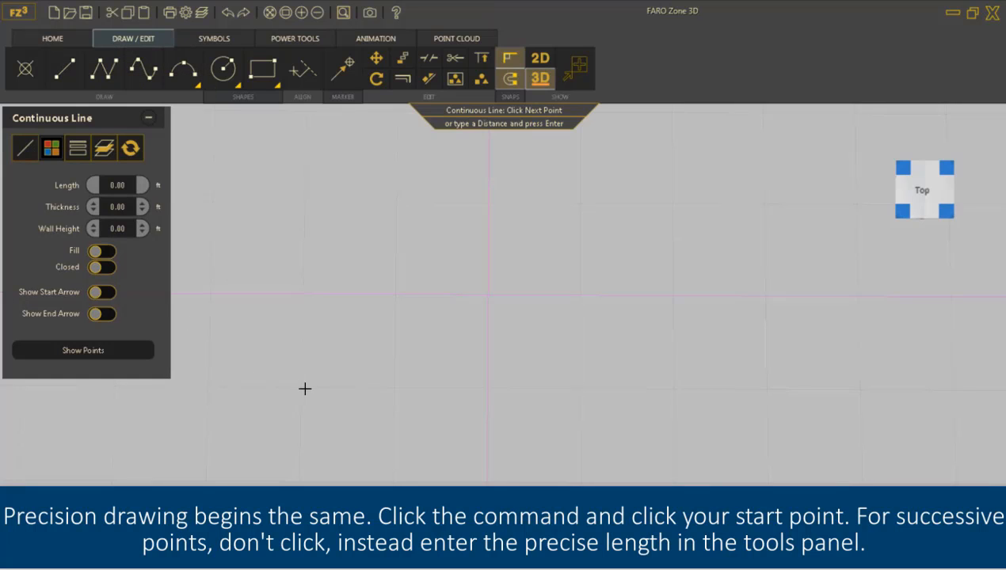
left_click(315, 310)
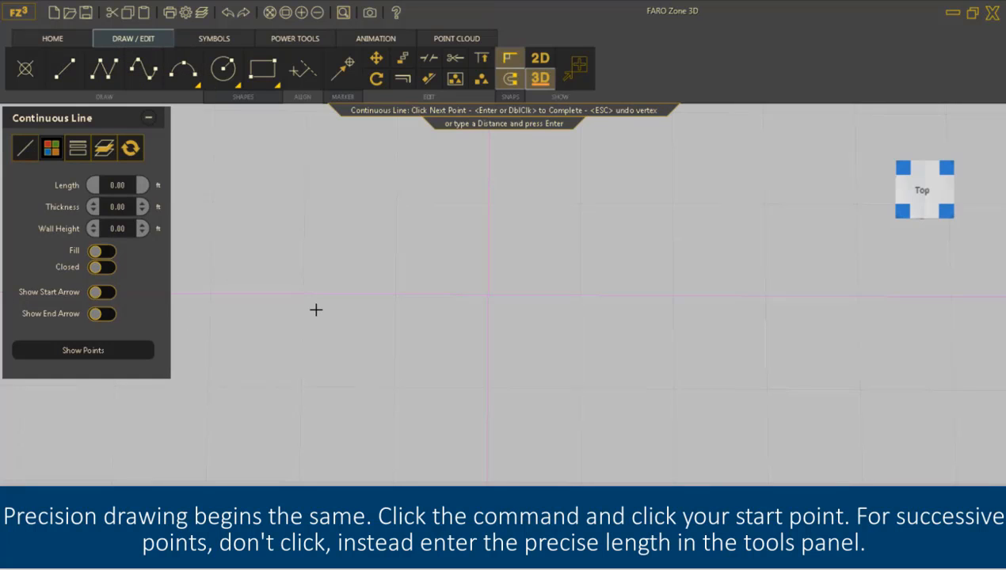
left_click(395, 387)
type("10")
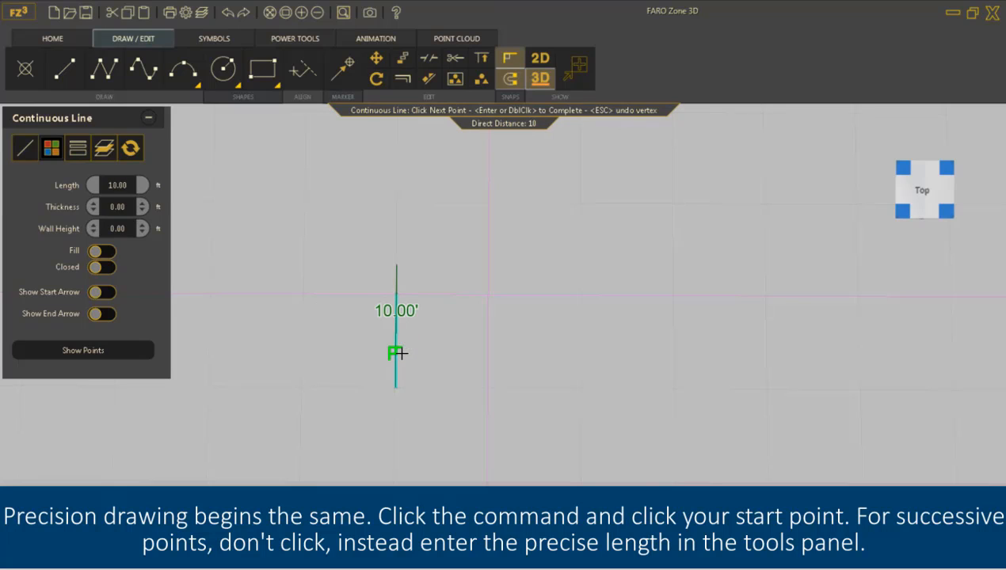
key("Return")
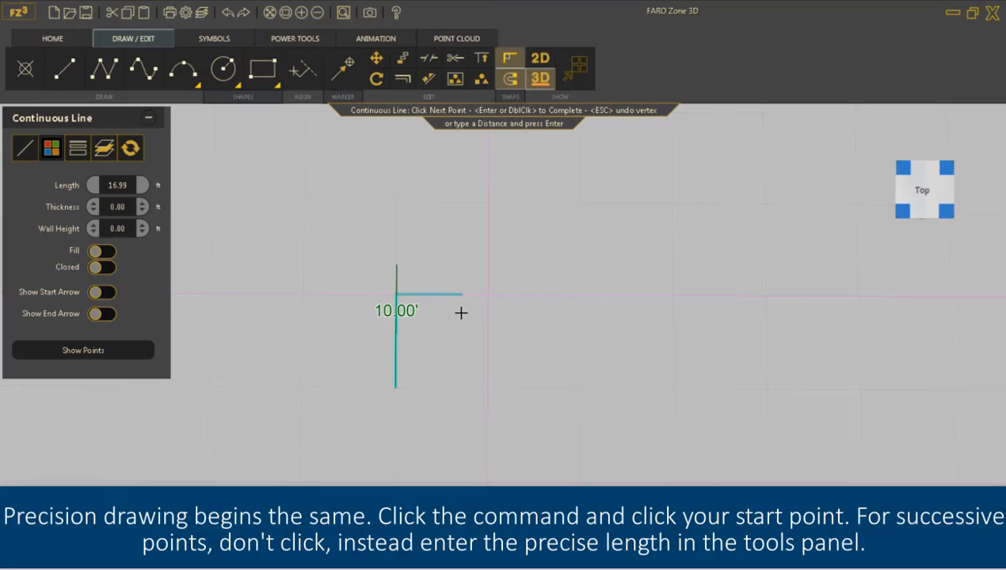
Complete the Continuous Line as a square with precise 10 ft segments running right, down and back to the start point.
type("10")
key("Return")
type("10")
key("Return")
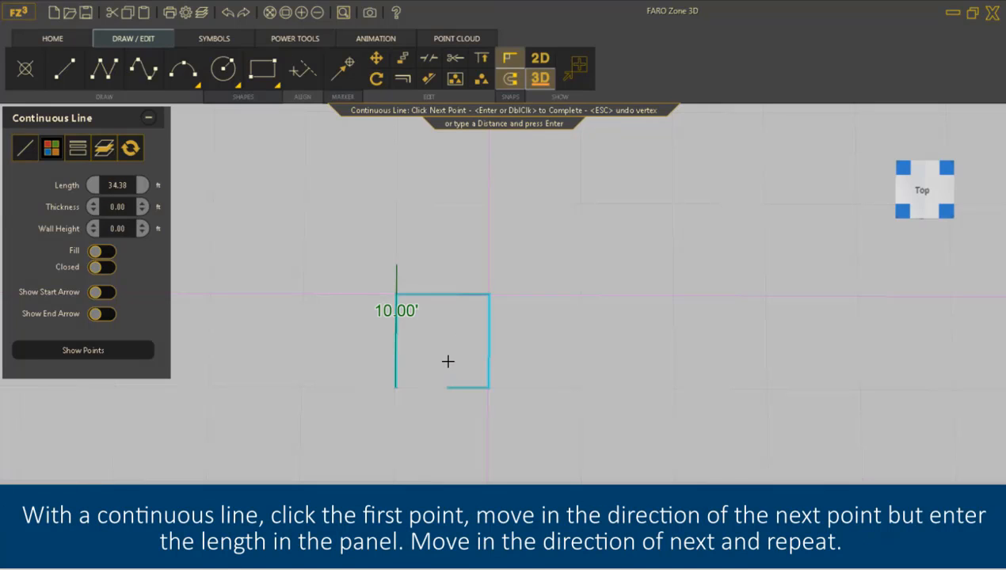
type("10")
key("Return")
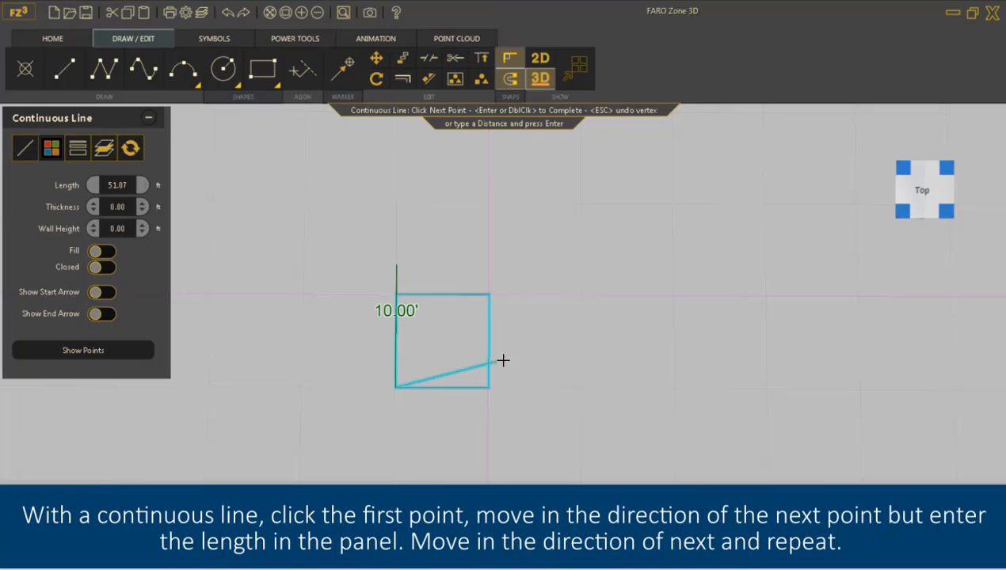
type("10")
key("Return")
key("Return")
key("Escape")
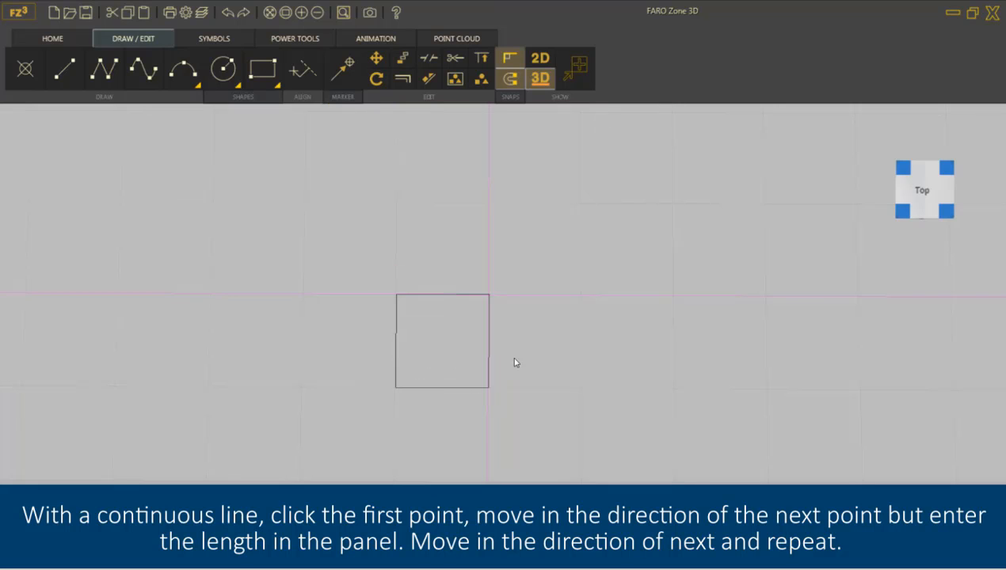
Place a marker at the right end of the farther horizontal line and start a dimension line.
scroll(514, 358, "up", 5)
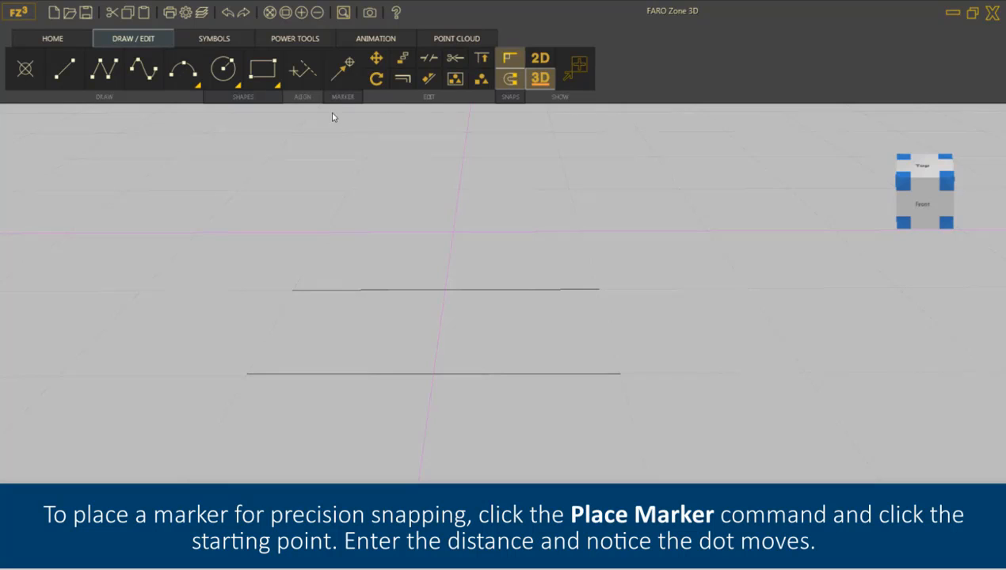
left_click(343, 68)
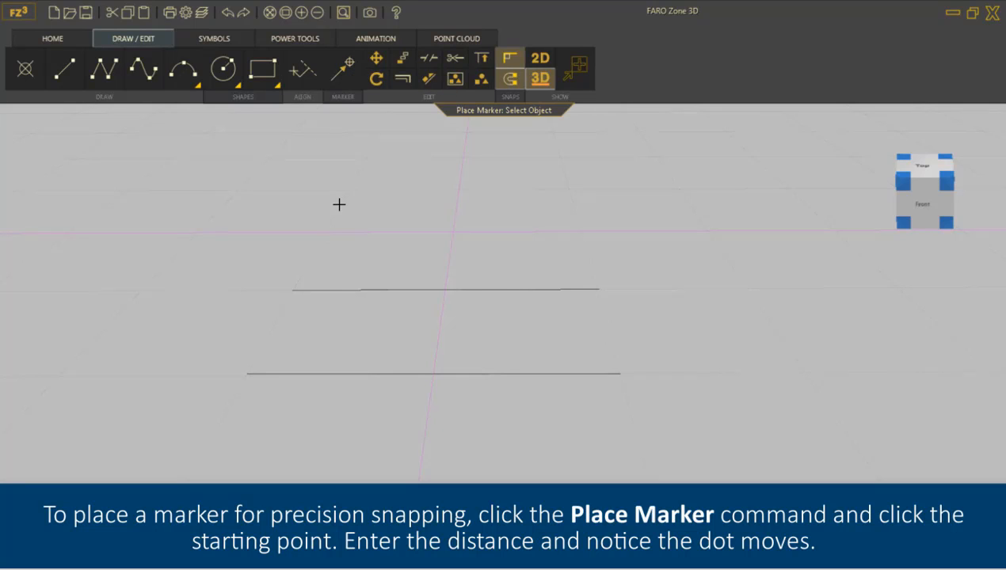
left_click(594, 289)
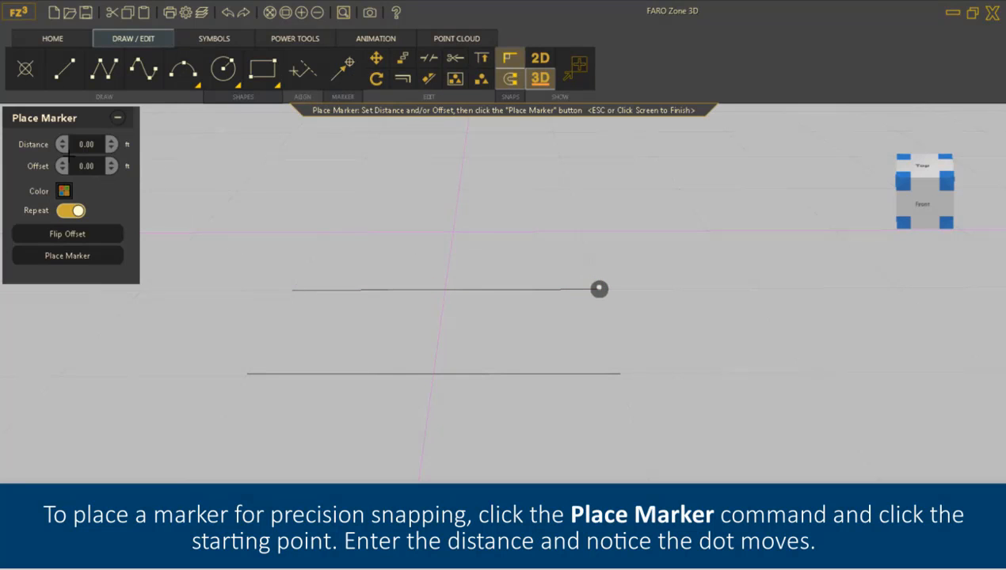
left_click_drag(62, 143, 49, 117)
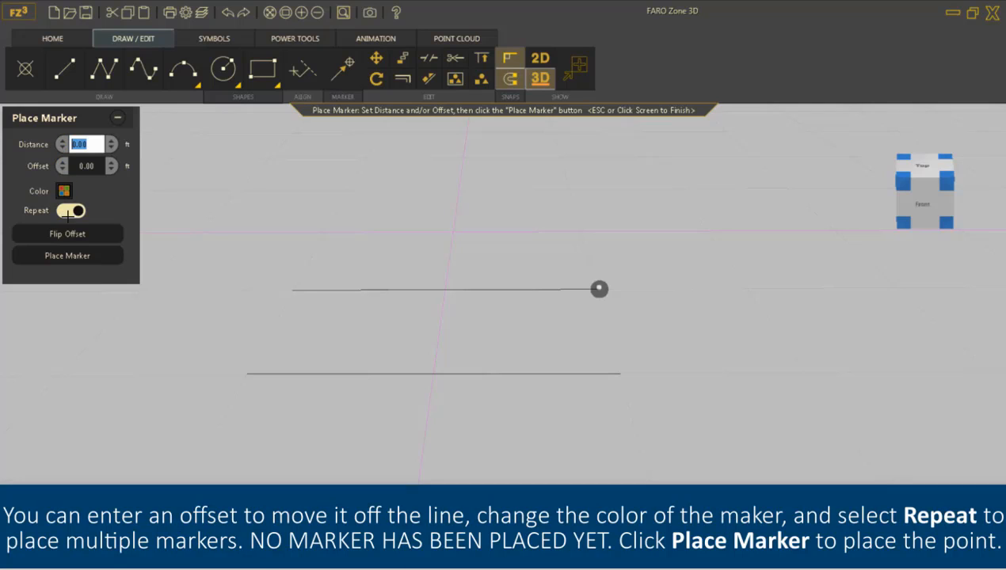
left_click(71, 259)
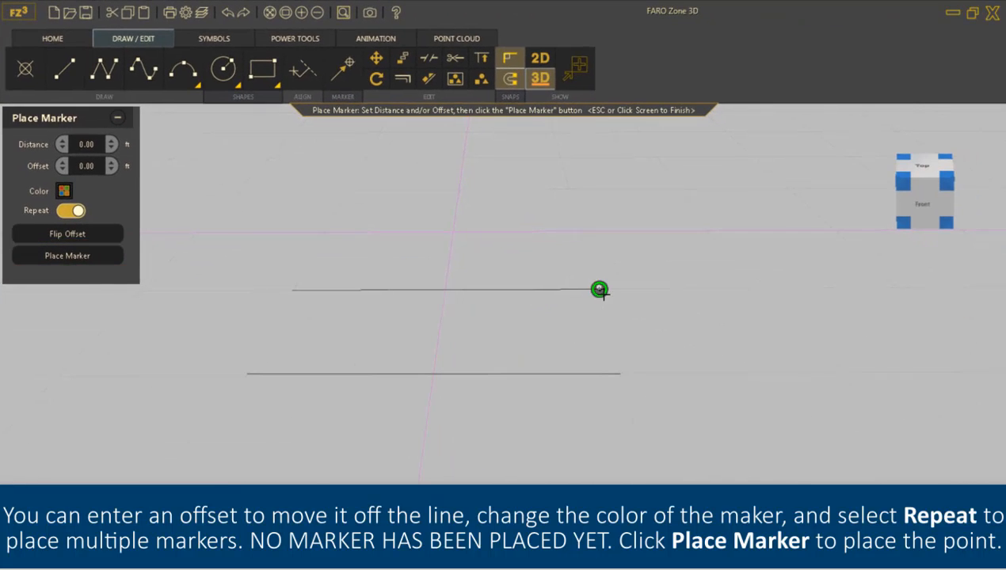
key("Escape")
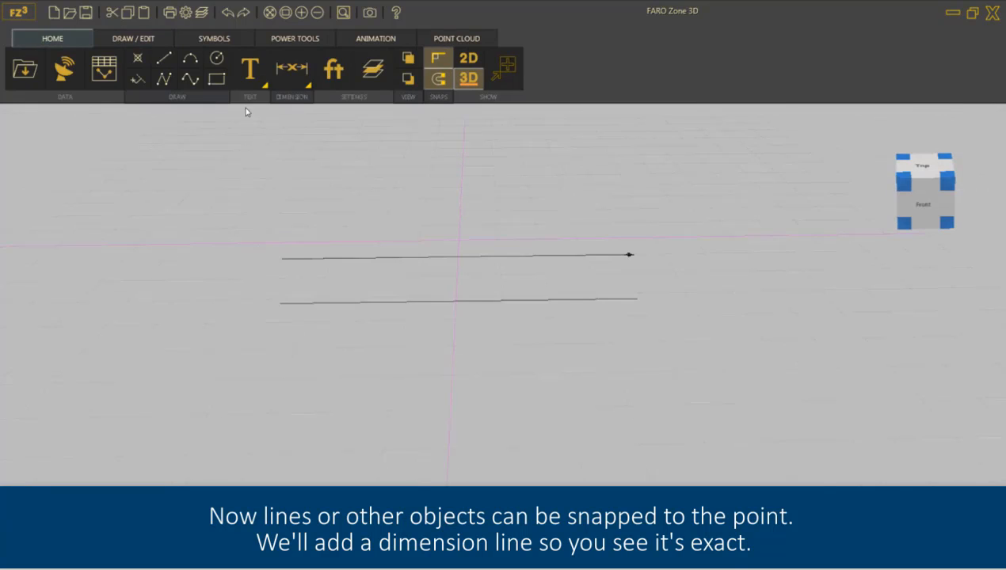
left_click(291, 68)
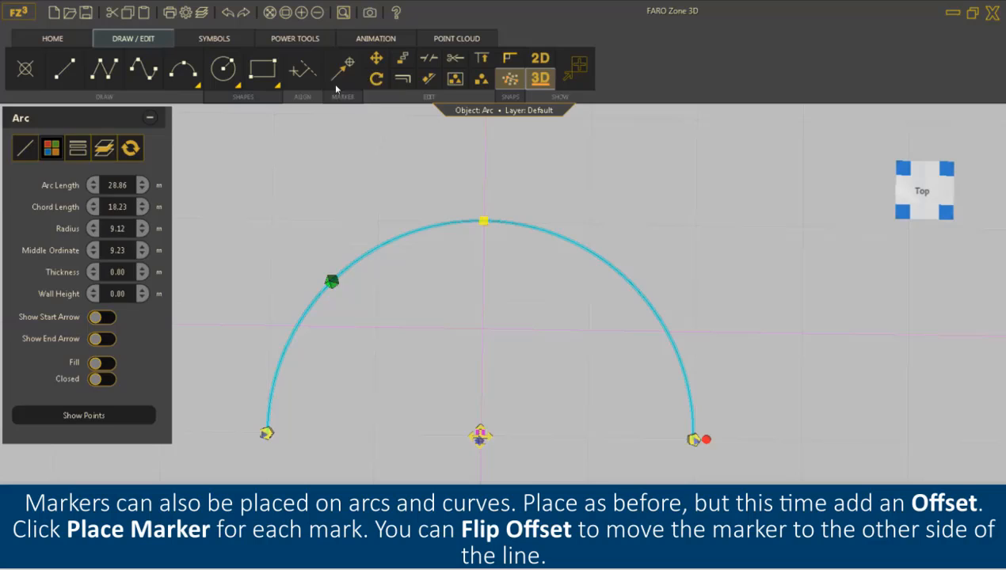
Start a marker from the arc's left endpoint, try a 5 m offset and flip it to the other side.
left_click(342, 69)
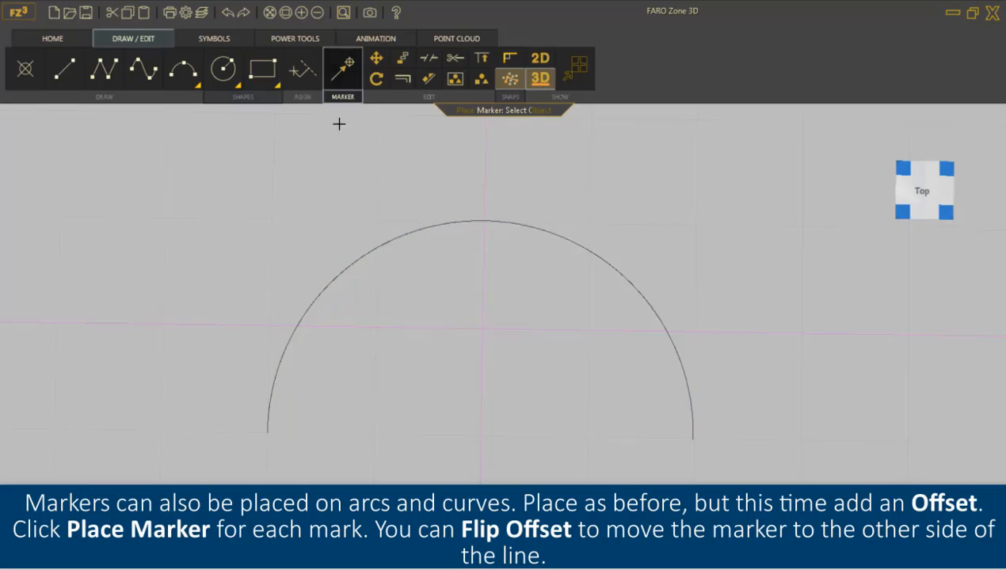
left_click(267, 432)
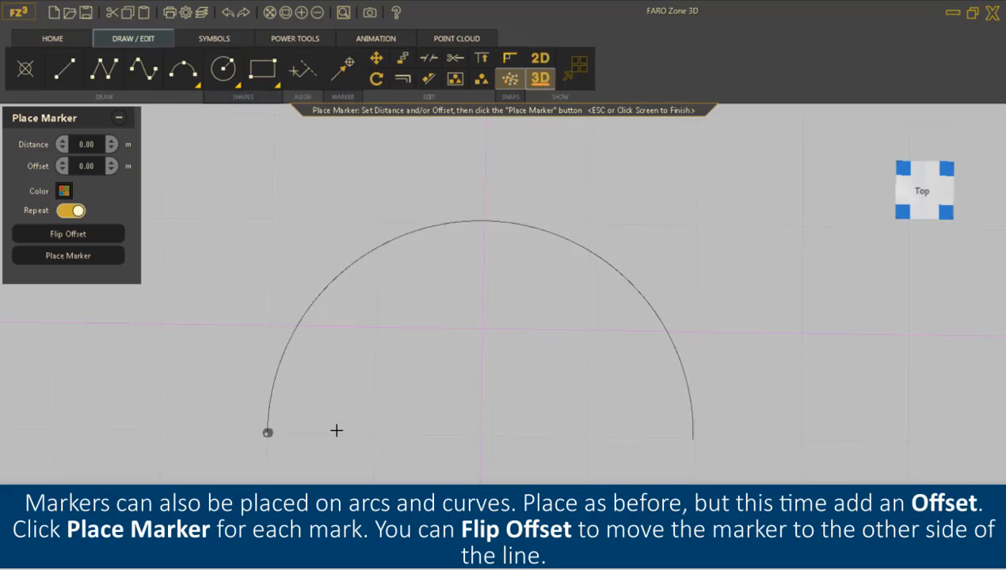
left_click(61, 165)
type("-2")
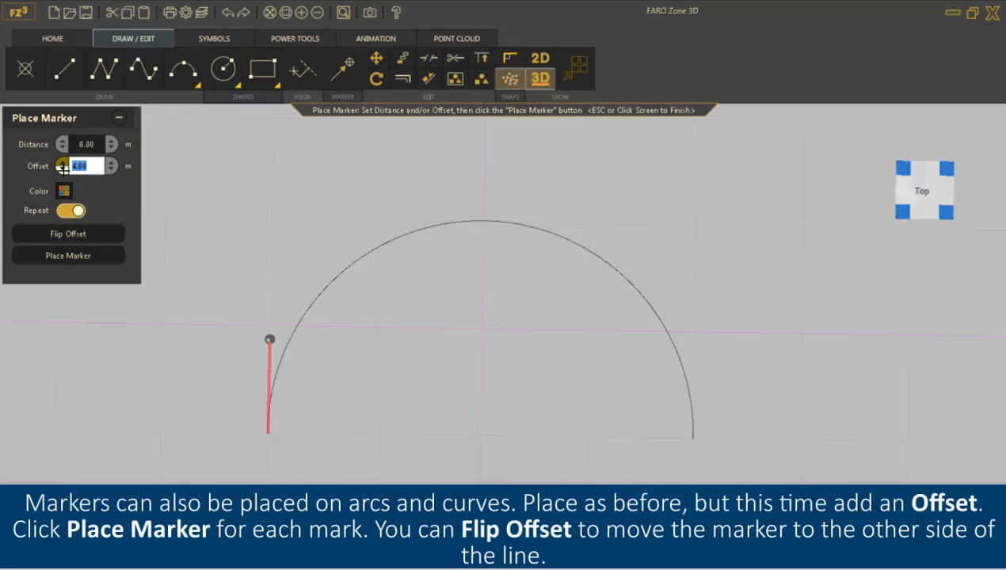
key("Return")
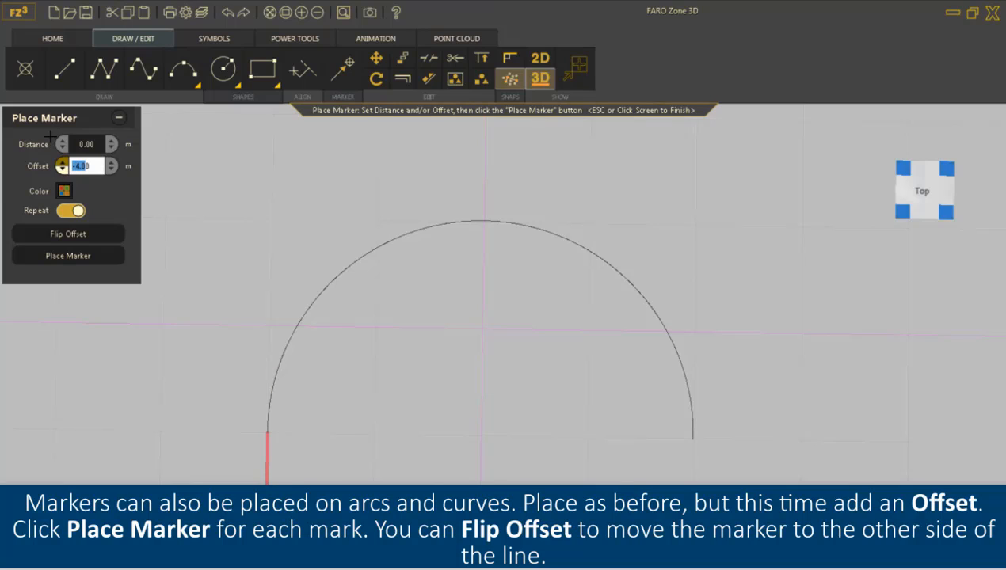
left_click(68, 233)
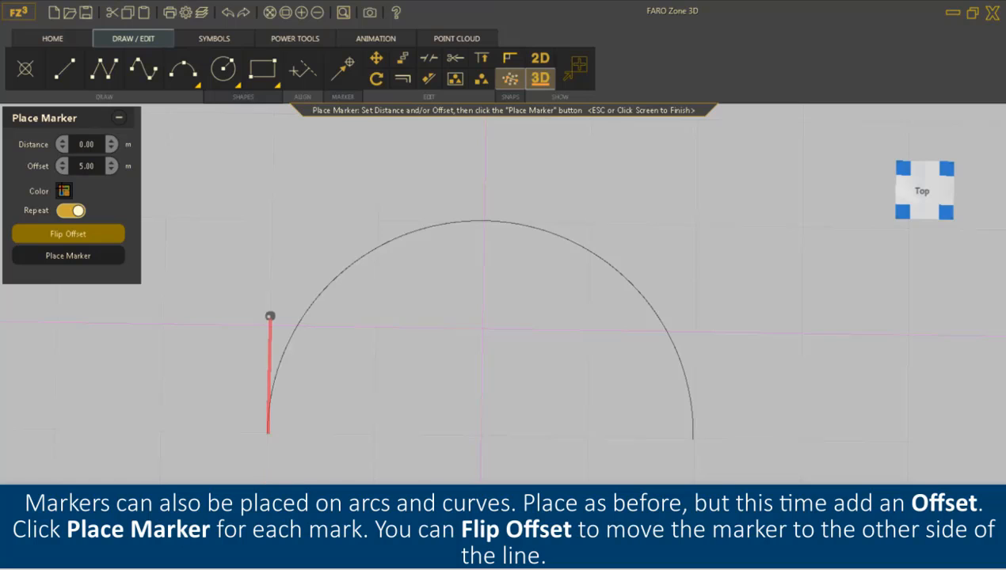
left_click(68, 233)
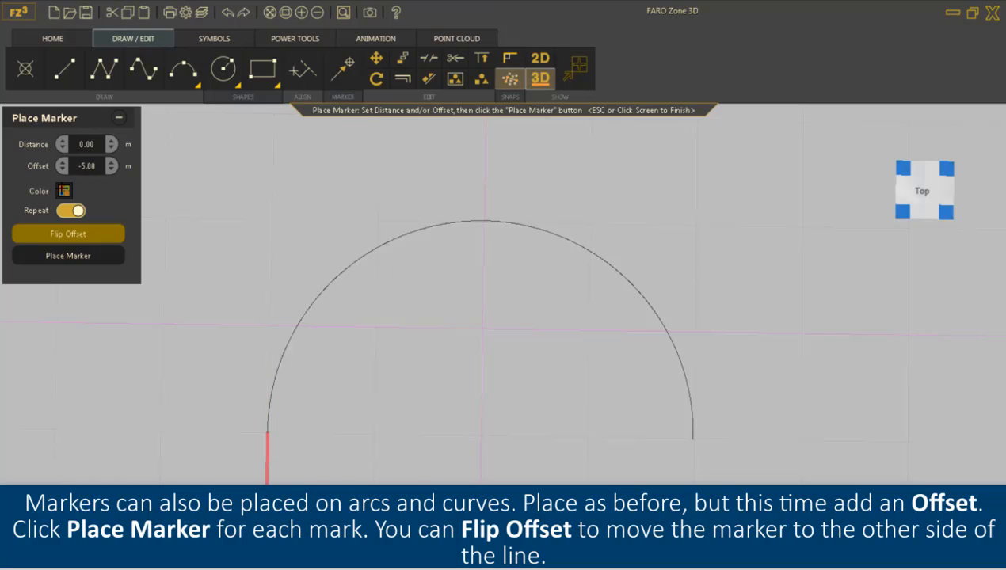
Set the marker's offset to 0 and place it on the arc's left endpoint.
left_click(79, 166)
type("0")
key("Return")
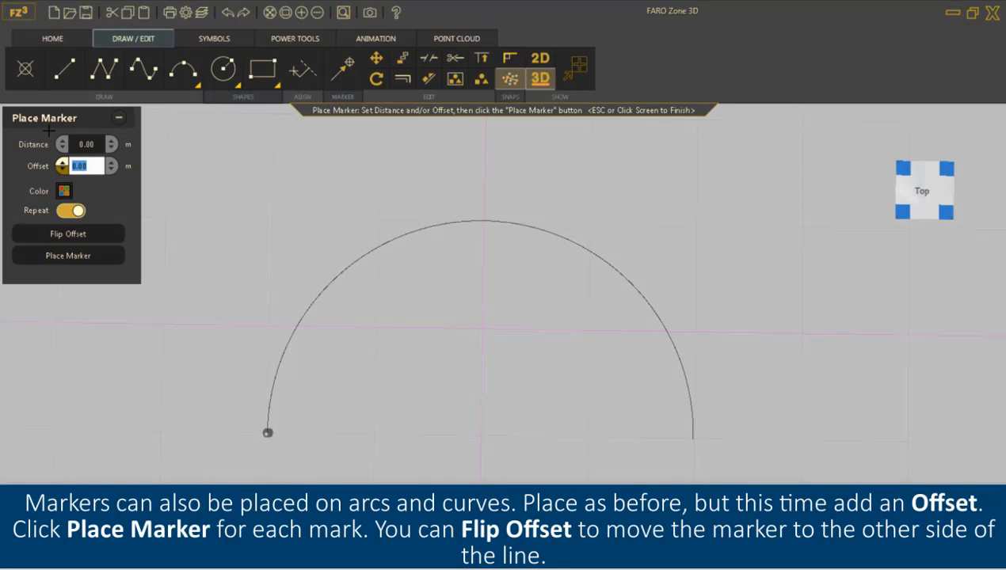
left_click(80, 255)
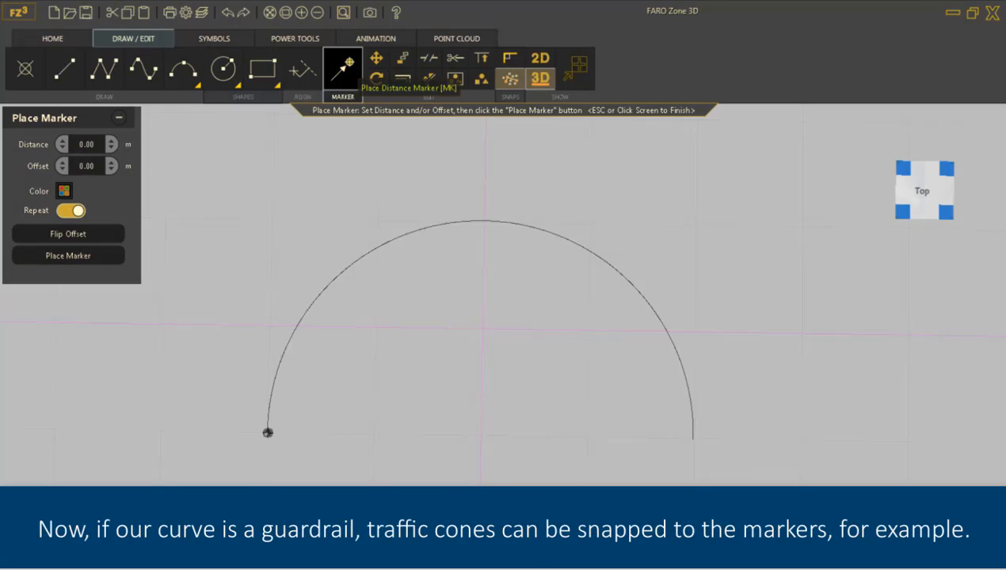
Start another Place Marker operation on the arc and pick a start point for it.
left_click(342, 69)
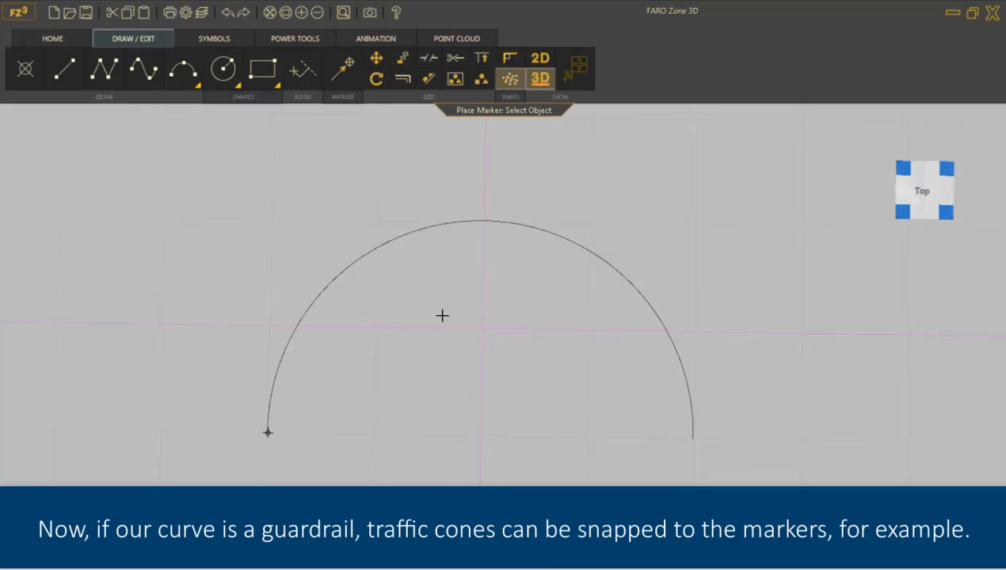
left_click(693, 438)
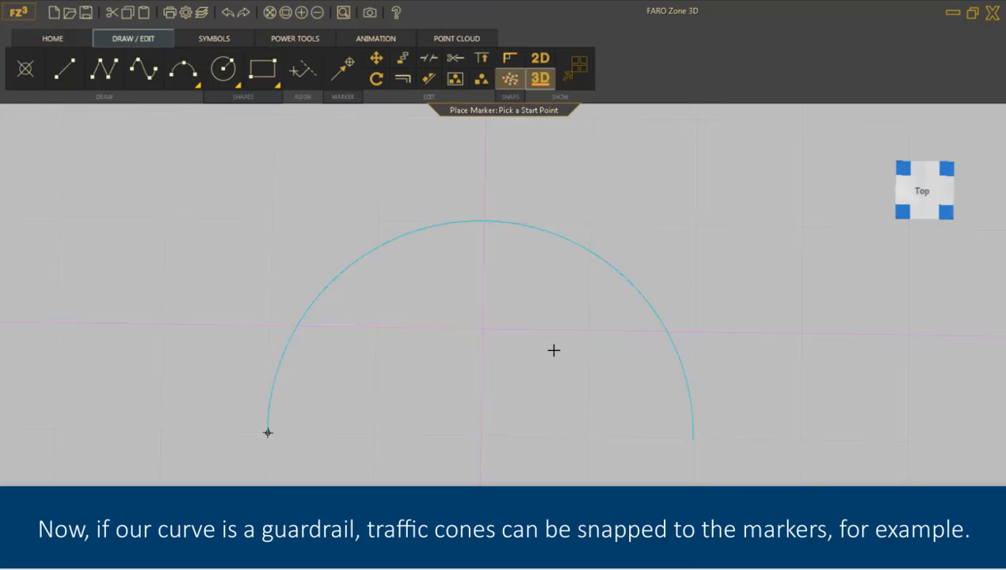
left_click(554, 350)
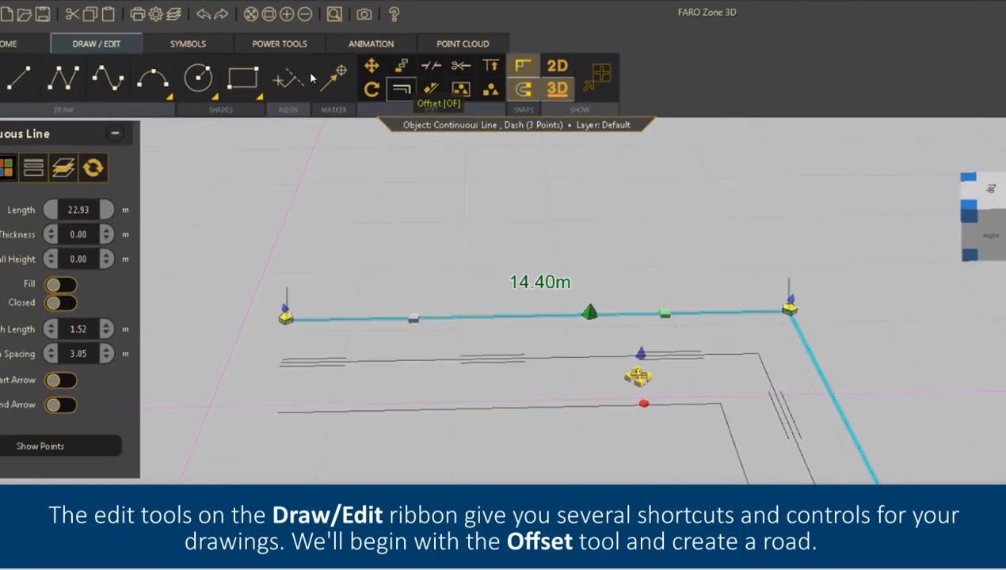
Offset the road's outer edge line outward and its inner edge line about 1.1 m inward to create both shoulders.
left_click(381, 311)
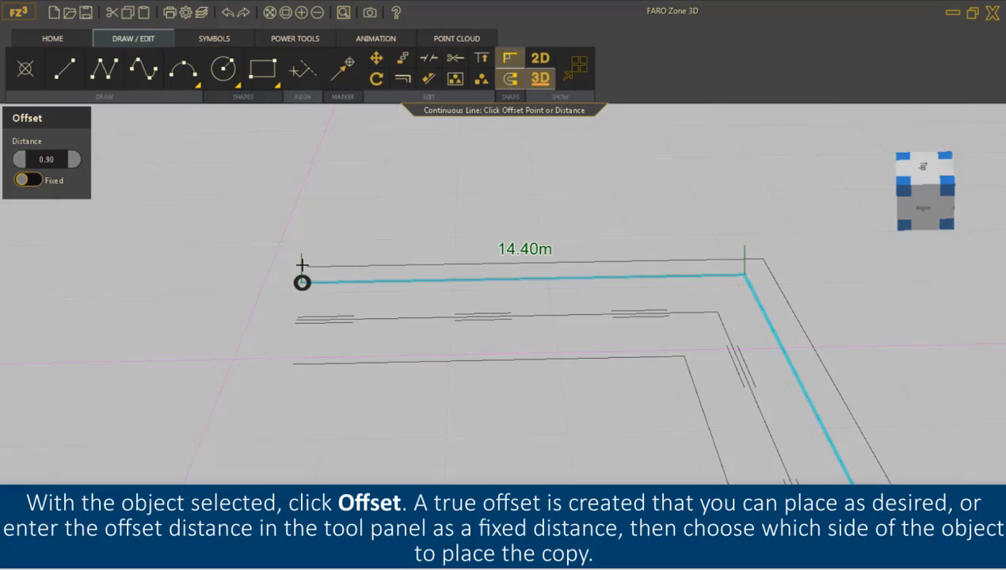
left_click(301, 257)
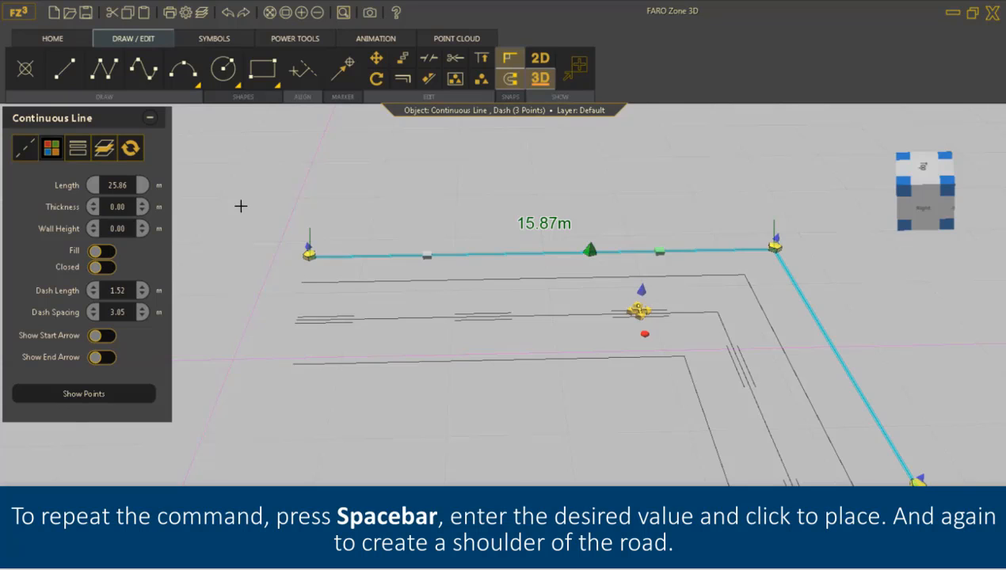
key("space")
left_click(533, 360)
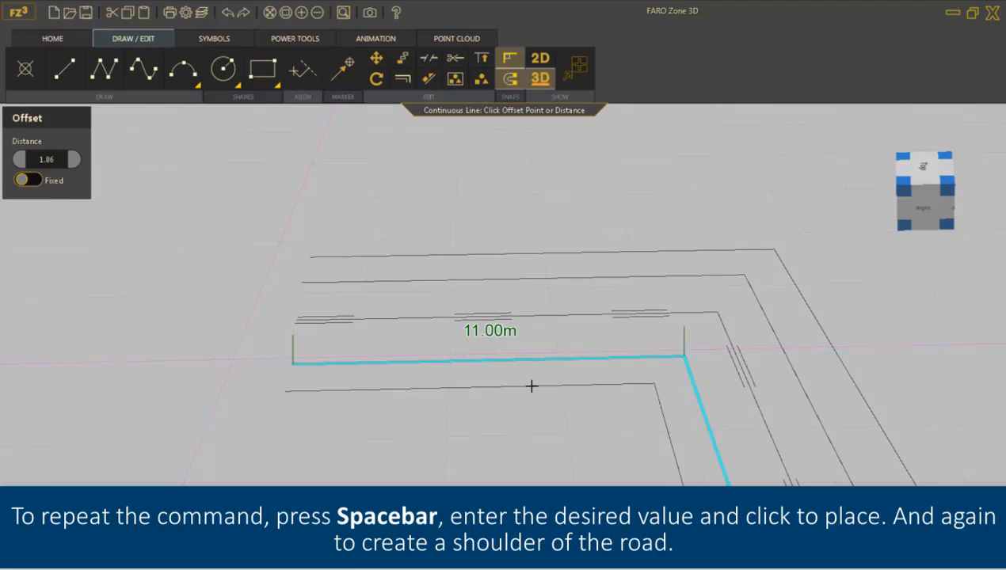
left_click(530, 387)
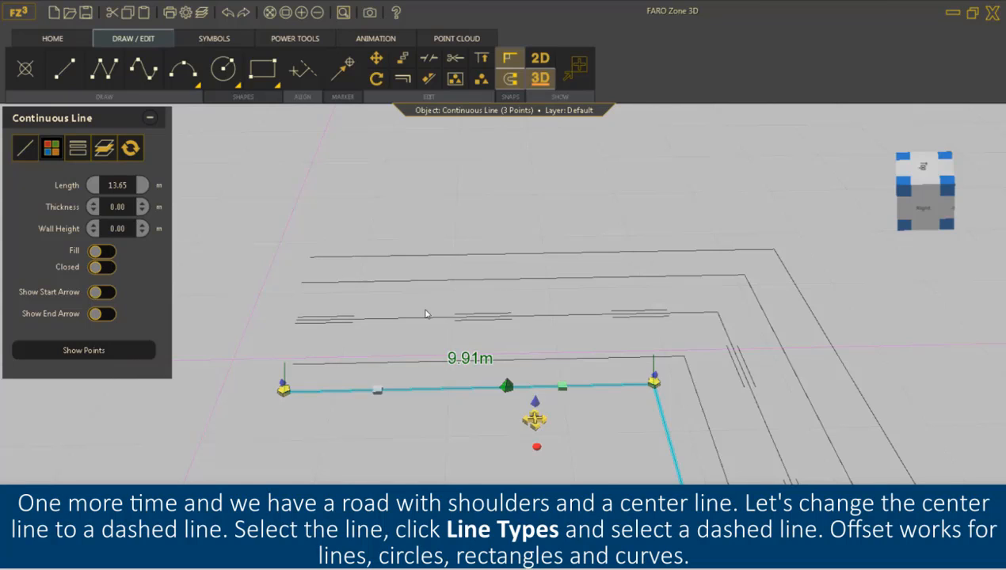
key("Escape")
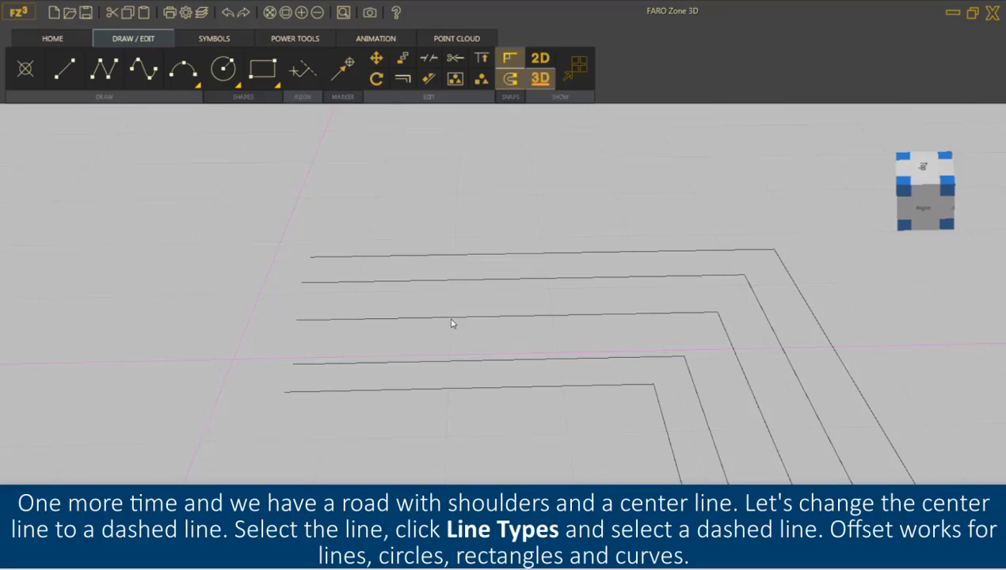
Change the road's center line to the Dash Solid line type and deselect it.
left_click(363, 255)
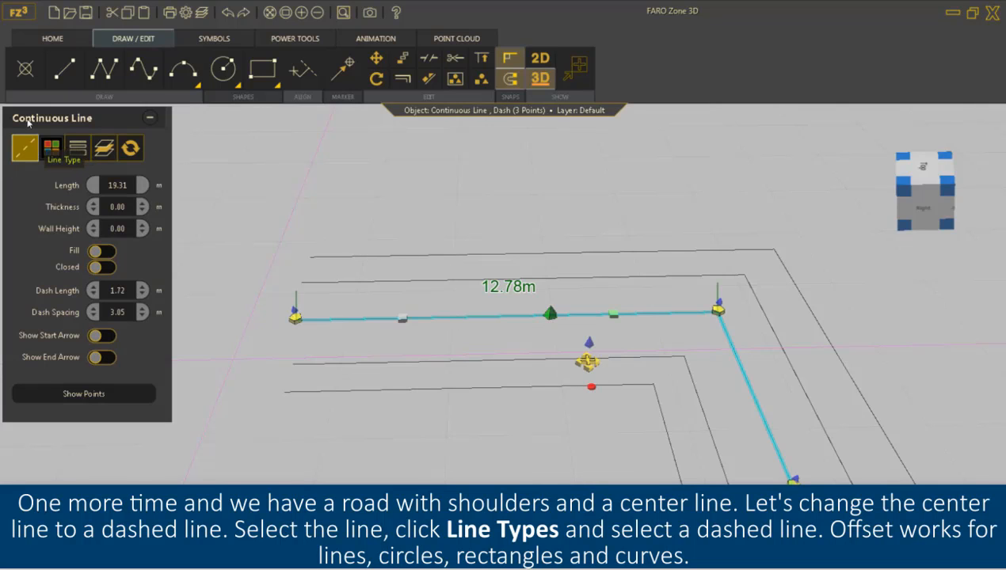
left_click(51, 148)
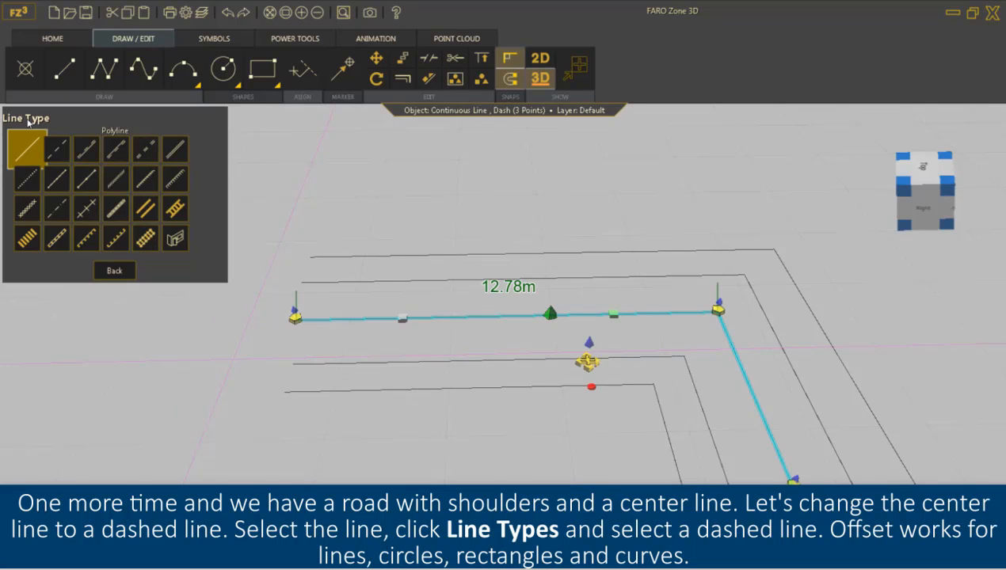
left_click(81, 138)
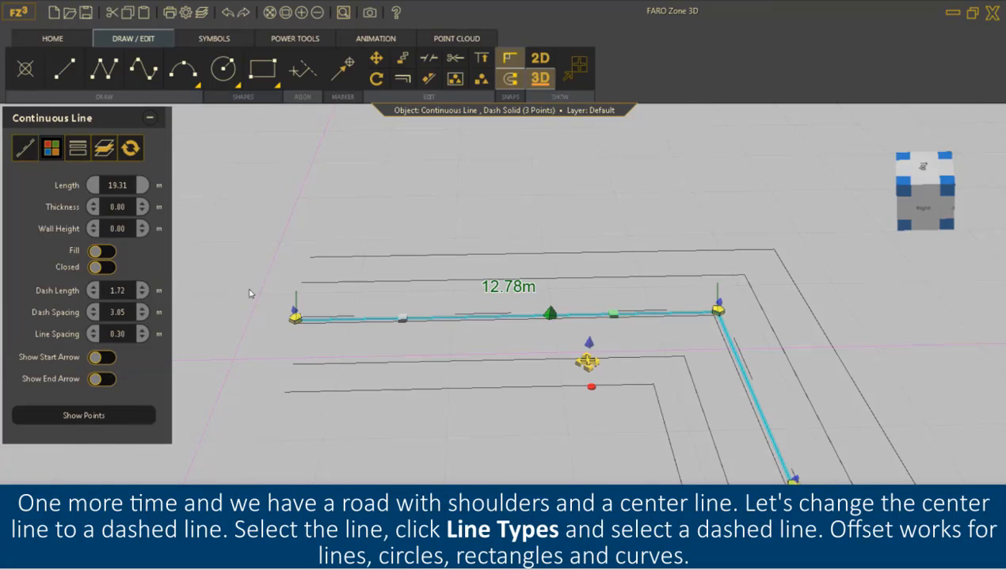
left_click(217, 286)
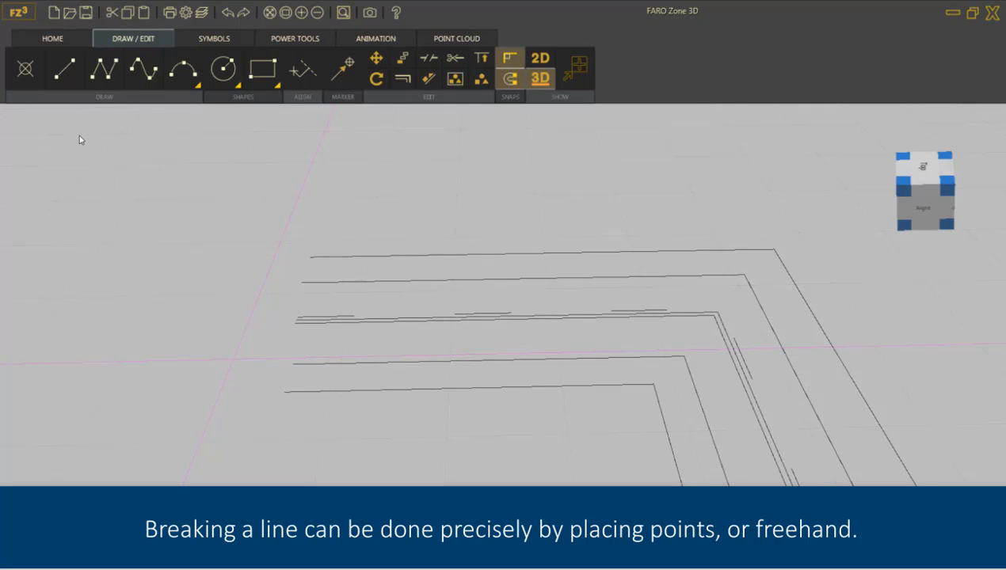
Place two points on the outermost road line's horizontal run and break out the stretch between them.
left_click(26, 68)
left_click(407, 254)
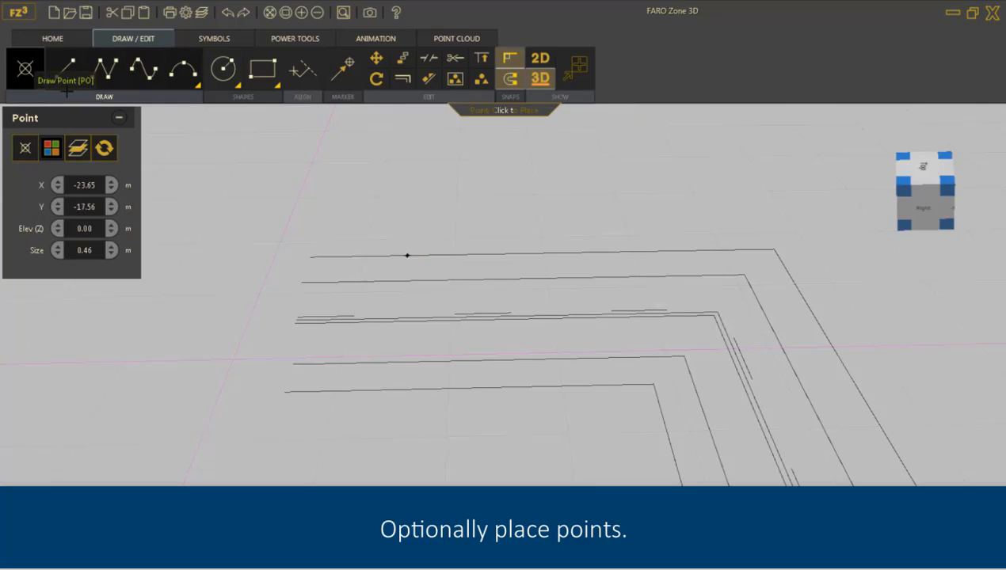
left_click(487, 253)
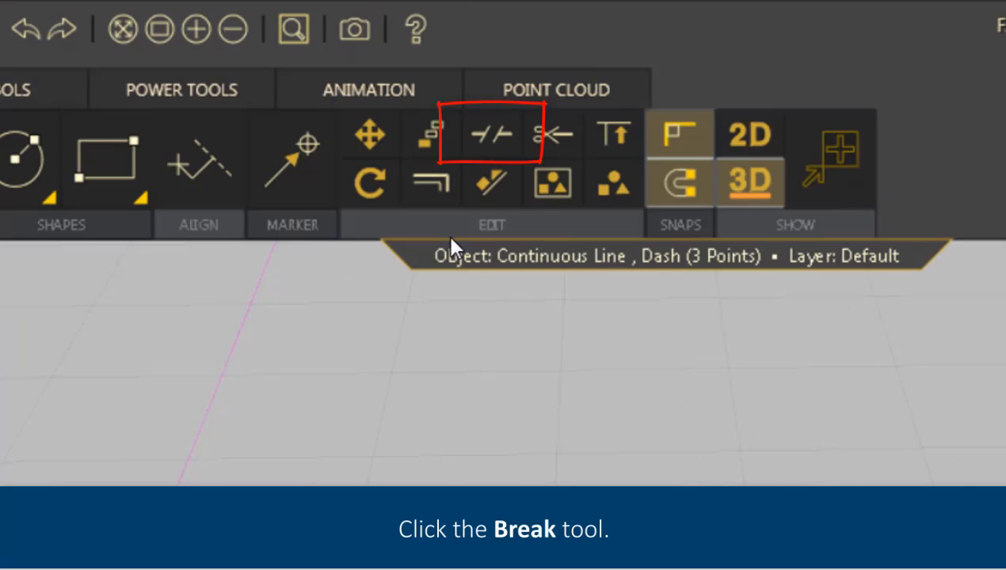
left_click(428, 58)
left_click(407, 254)
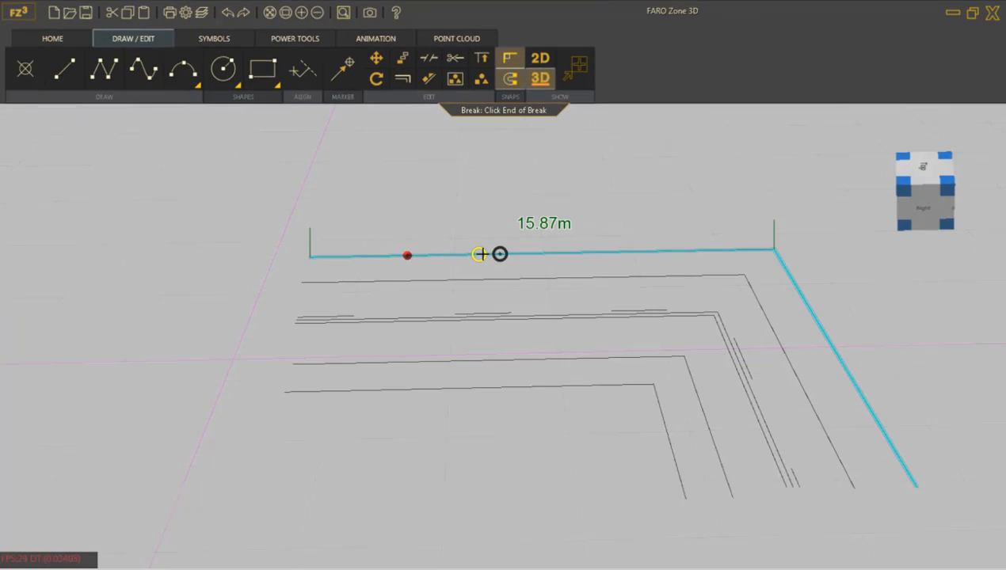
left_click(498, 253)
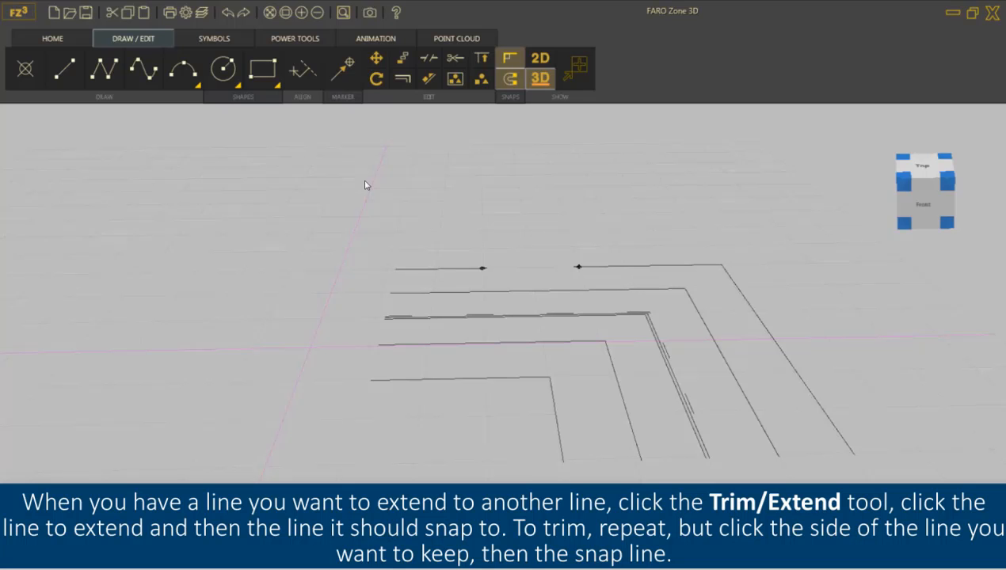
Extend the outermost line's short left segment across the gap to the right segment, and select the right segment for another Trim/Extend.
left_click(482, 58)
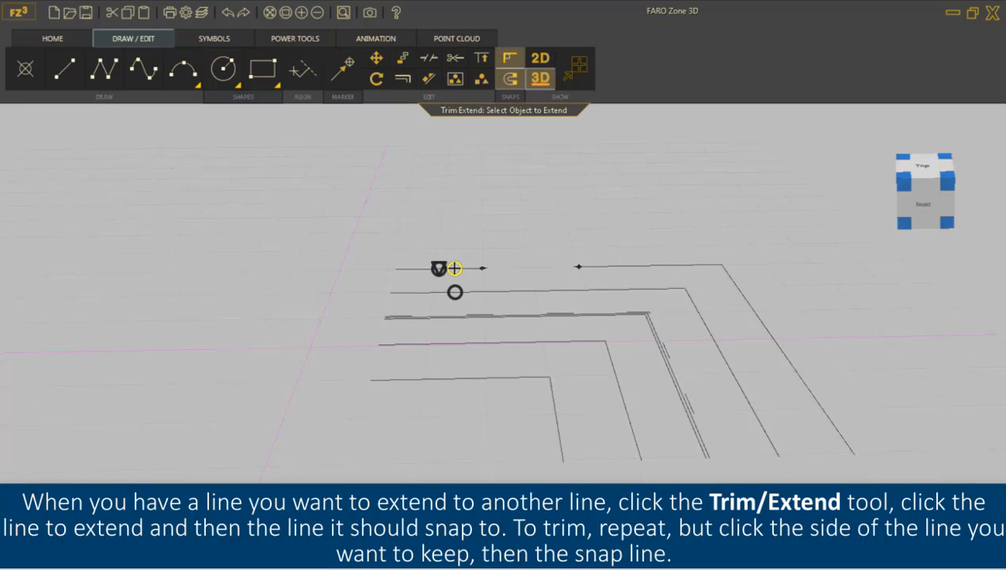
left_click(453, 268)
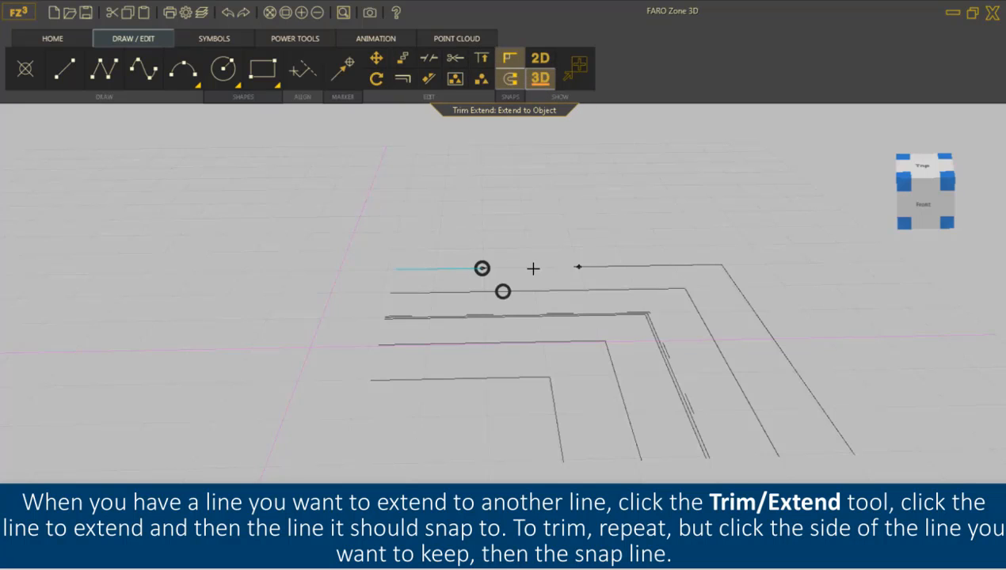
left_click(615, 266)
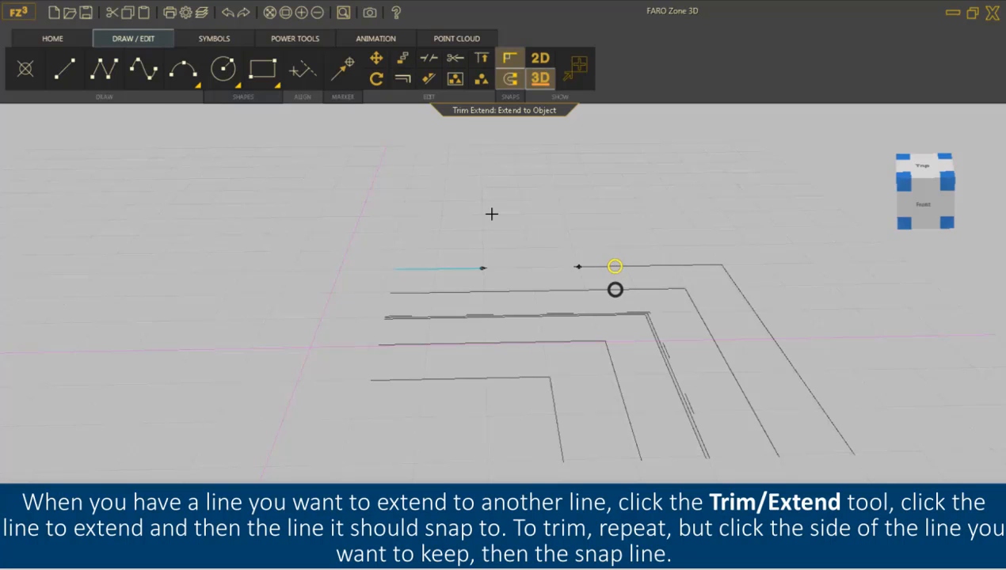
key("Escape")
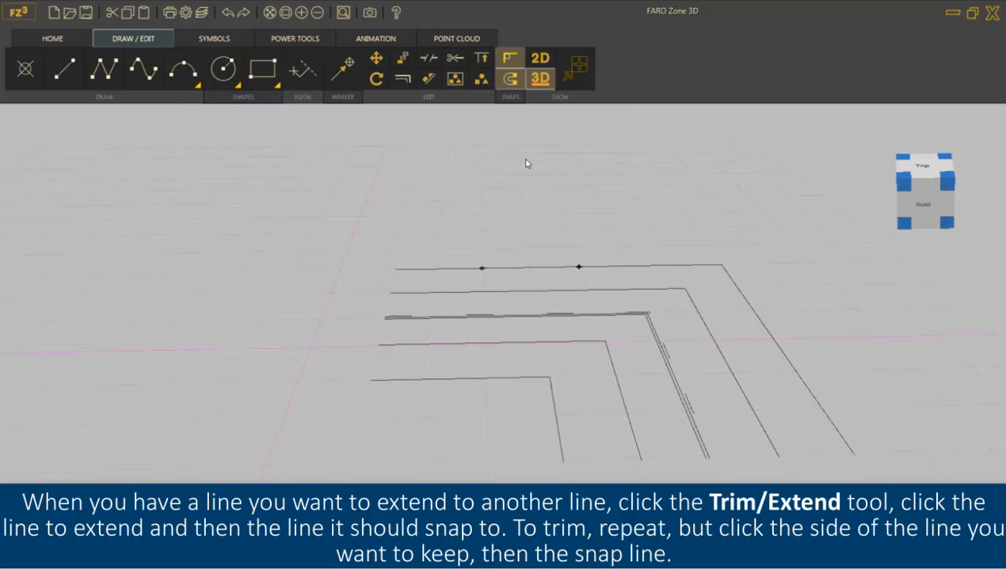
left_click(483, 60)
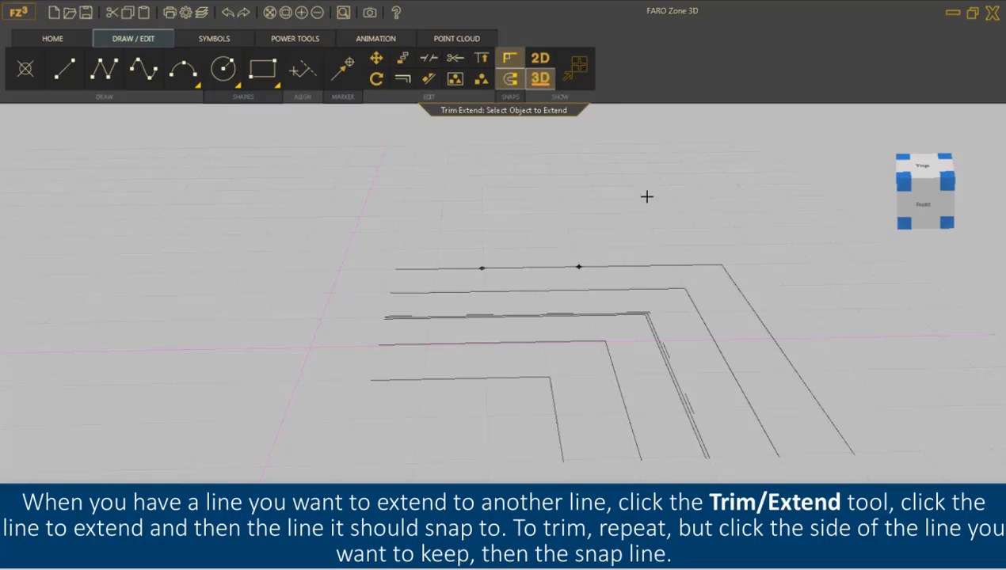
left_click(752, 310)
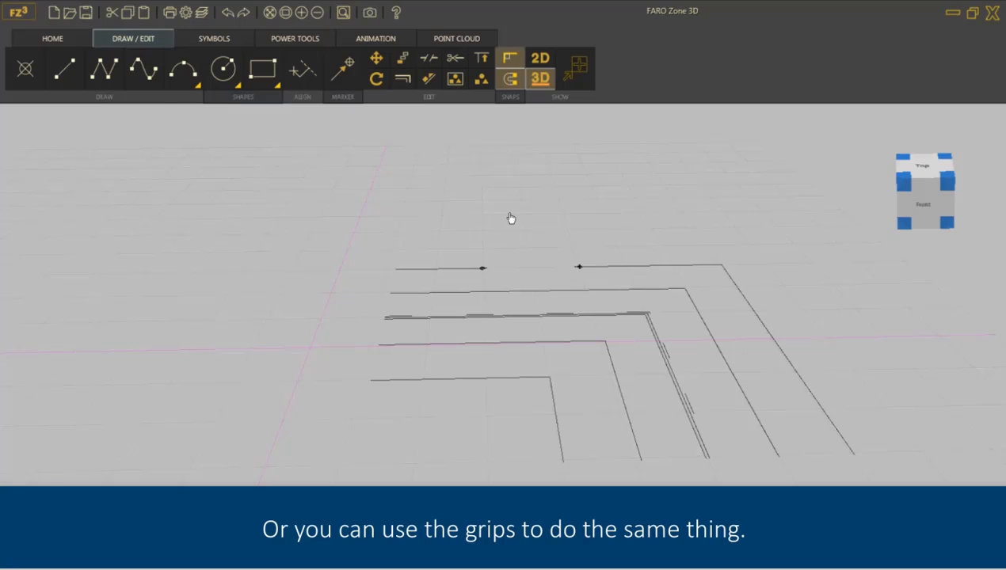
Stretch the open end of the outermost line's right segment by its grip to meet the left segment's end.
left_click(584, 267)
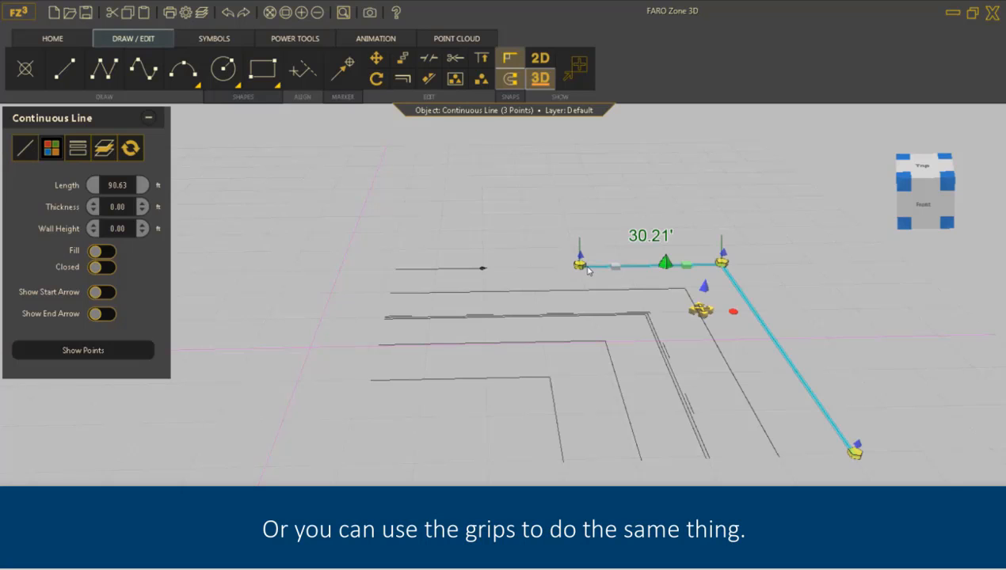
left_click_drag(579, 266, 483, 267)
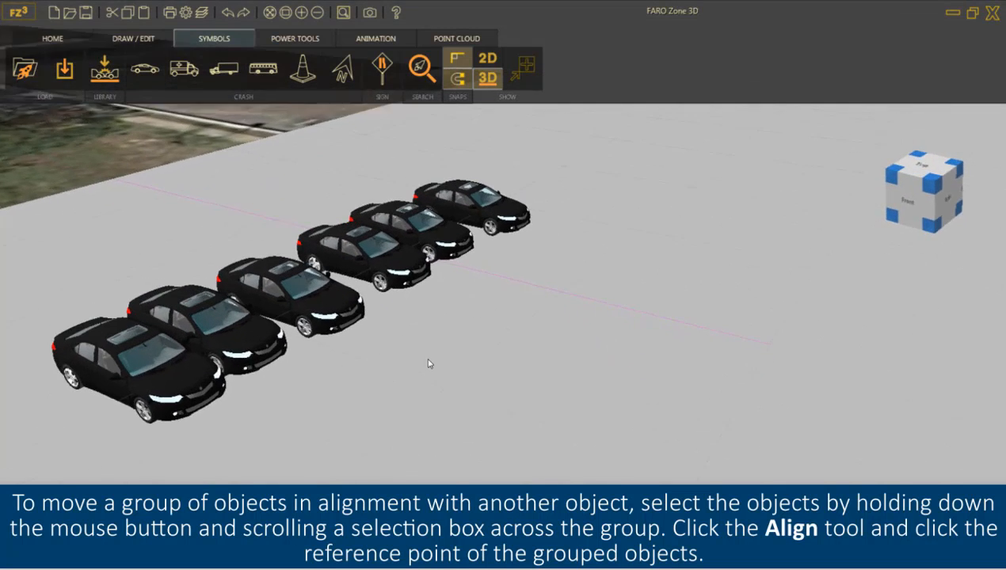
Select the six parked cars and set Align's reference point on the top car and its offset point on the bottom car.
scroll(483, 382, "down", 5)
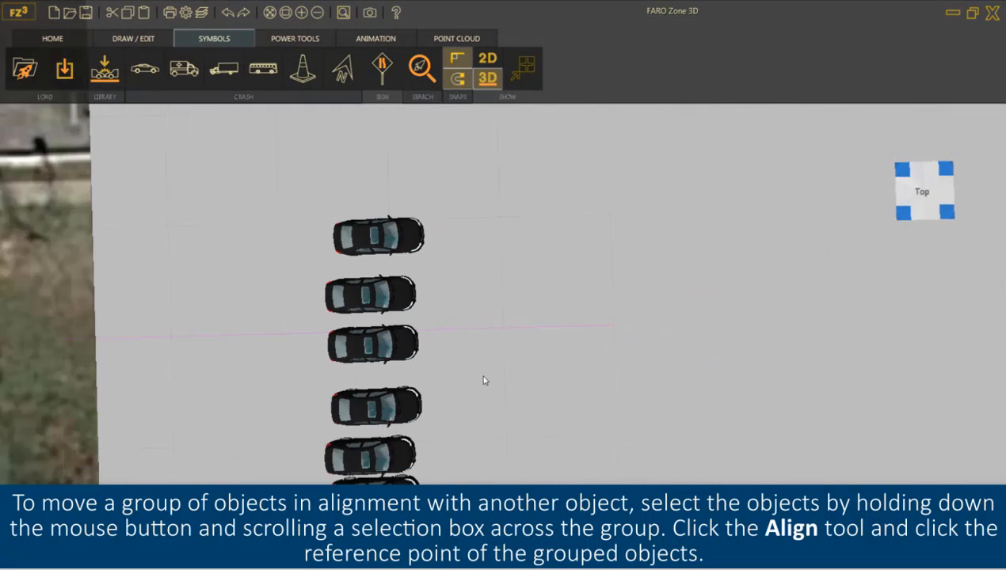
middle_click_drag(521, 358, 548, 304)
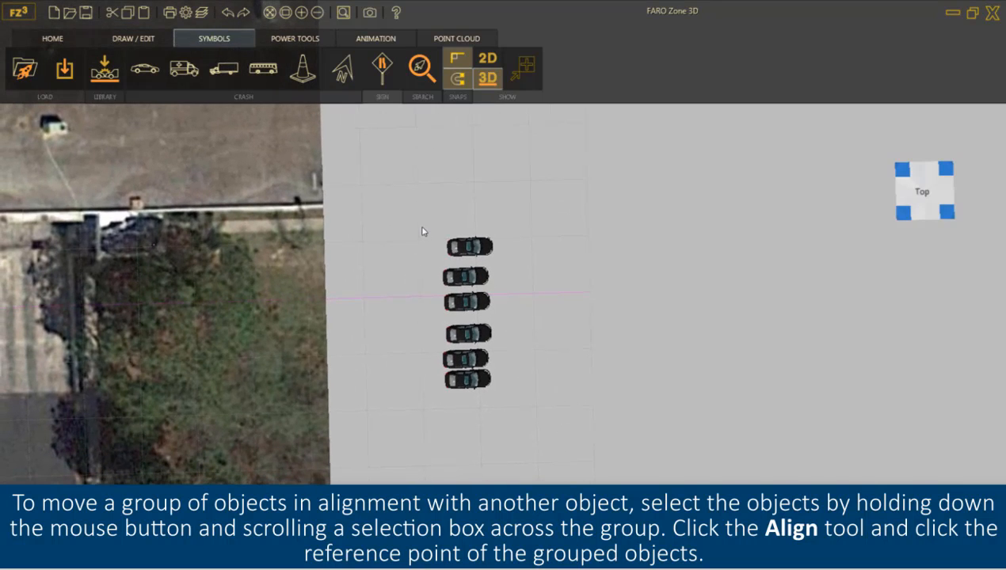
mouse_move(427, 219)
left_mouse_down()
mouse_move(476, 224)
mouse_move(523, 252)
mouse_move(521, 411)
left_mouse_up()
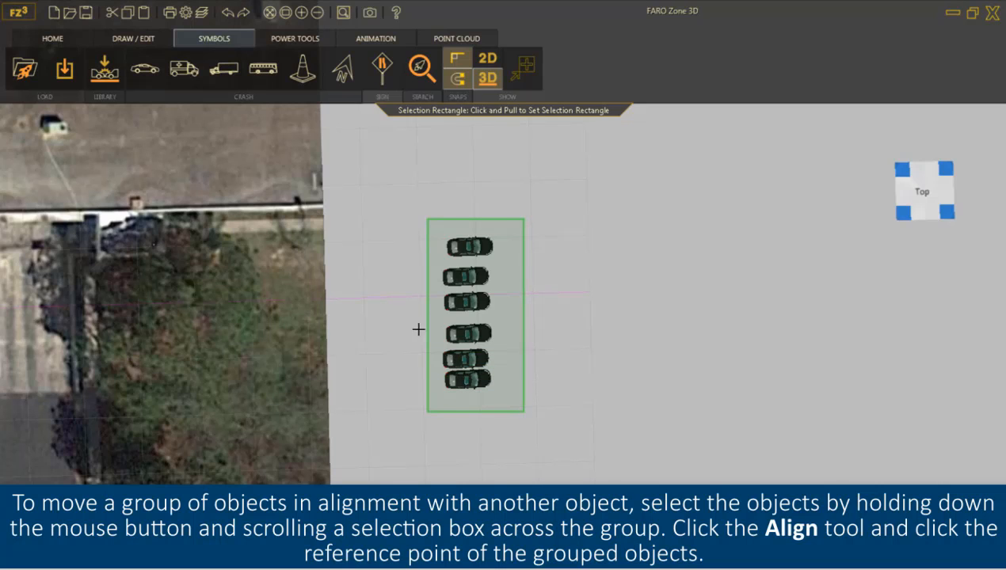
left_click(431, 81)
mouse_move(388, 266)
middle_mouse_down()
mouse_move(447, 229)
mouse_move(498, 235)
middle_mouse_up()
scroll(446, 229, "down", 3)
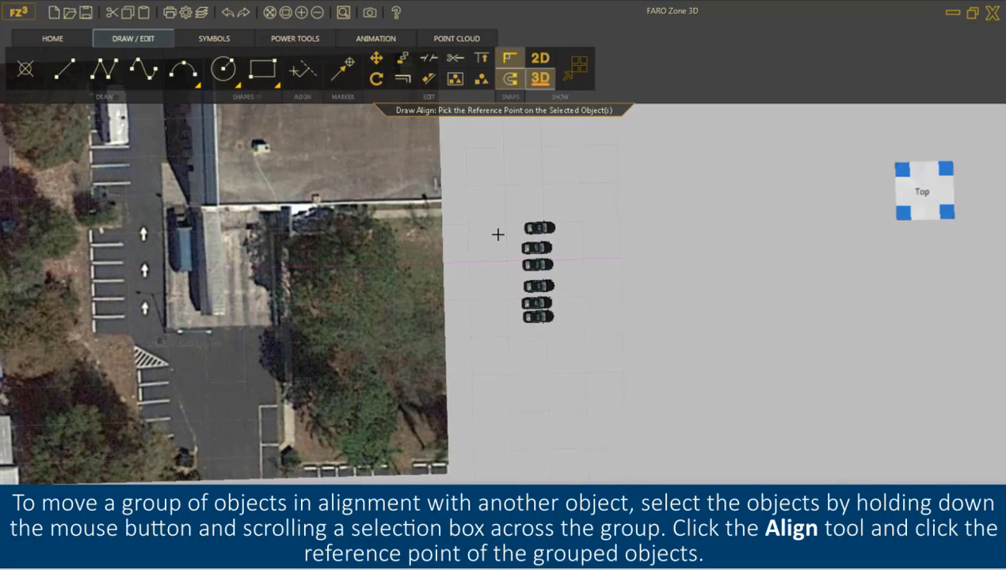
left_click(539, 228)
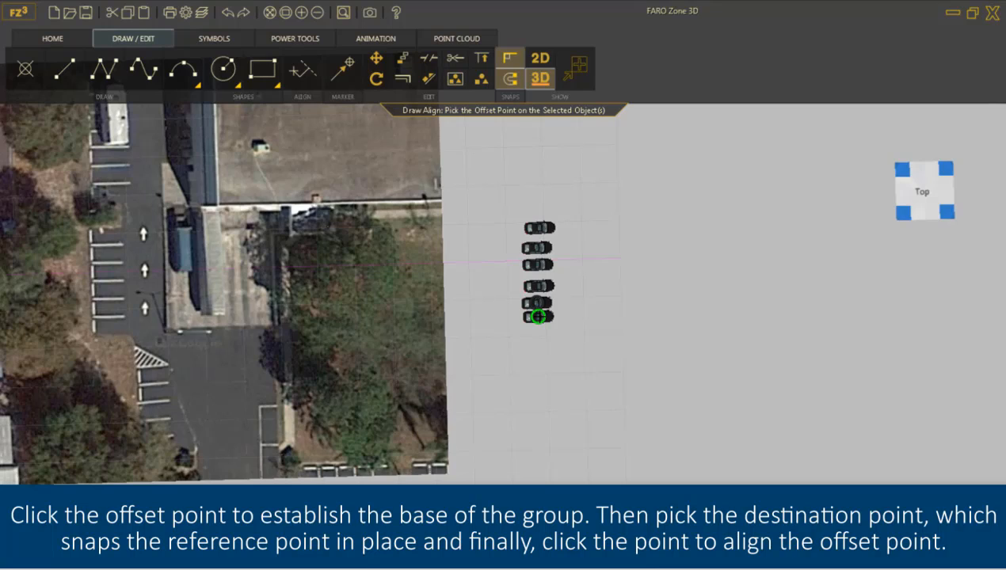
left_click(538, 316)
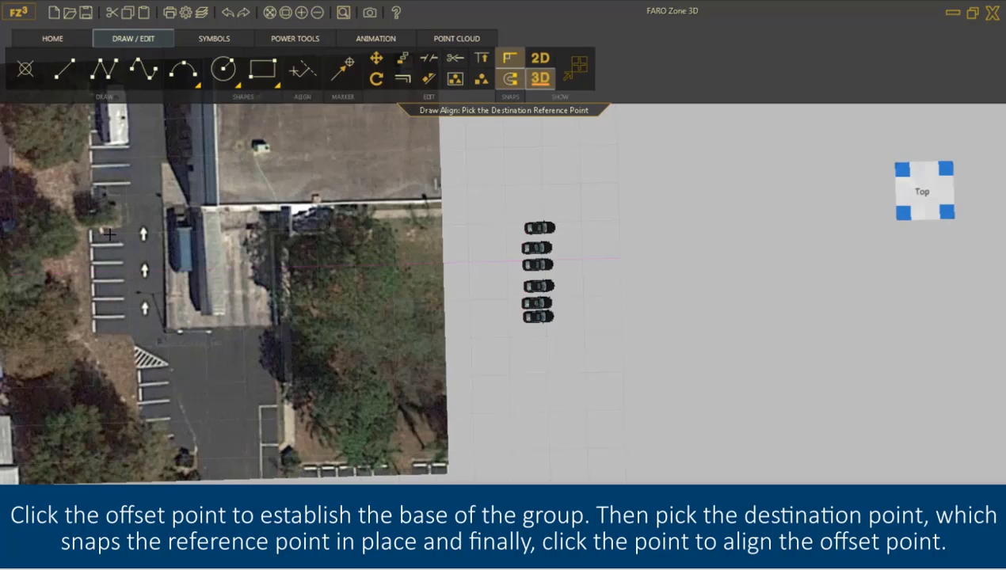
Align the cars with the parking lot's row of stalls by picking destination reference and offset points along it.
left_click(88, 187)
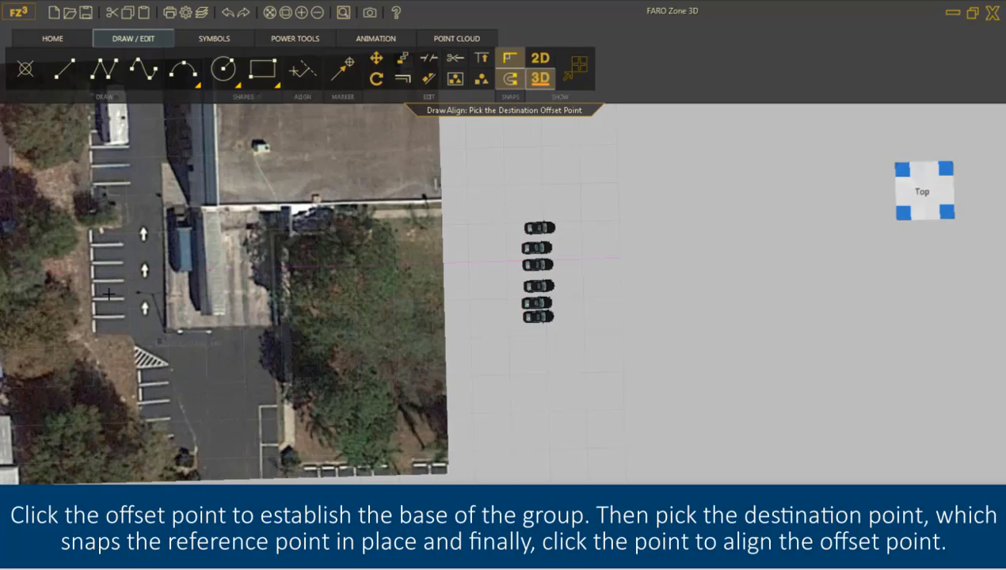
left_click(88, 259)
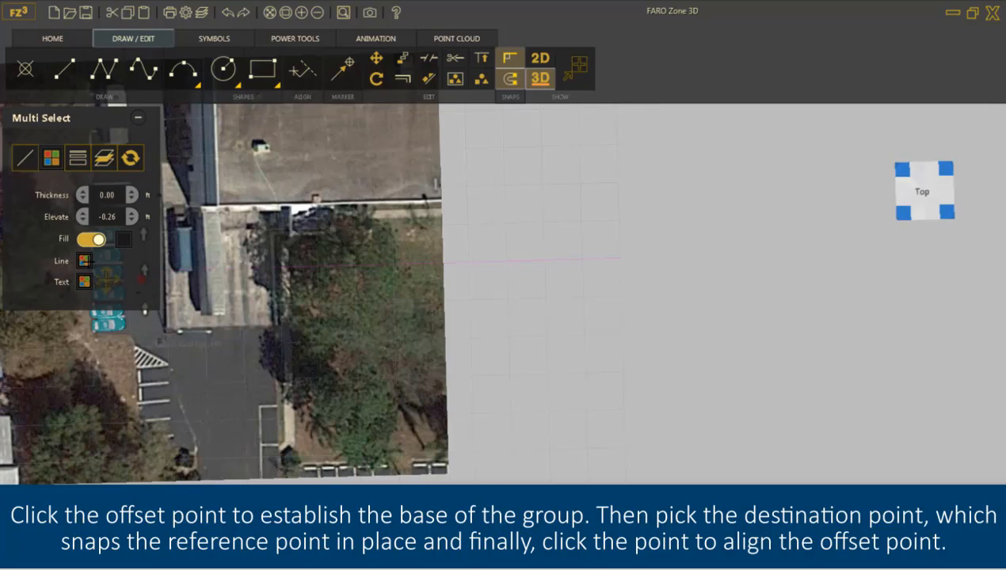
left_click_drag(203, 295, 430, 319)
scroll(430, 319, "up", 6)
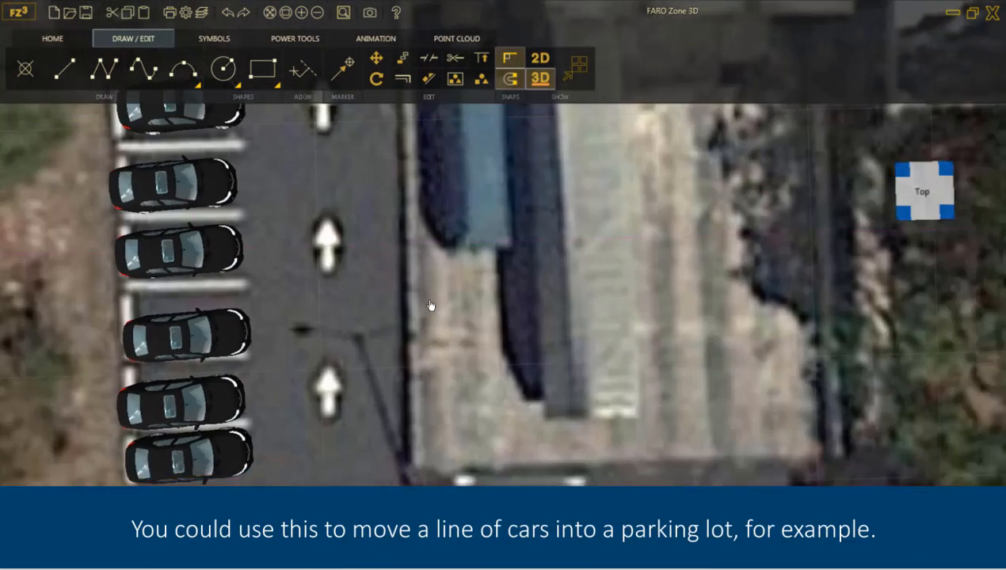
scroll(426, 304, "down", 3)
left_click_drag(411, 249, 408, 305)
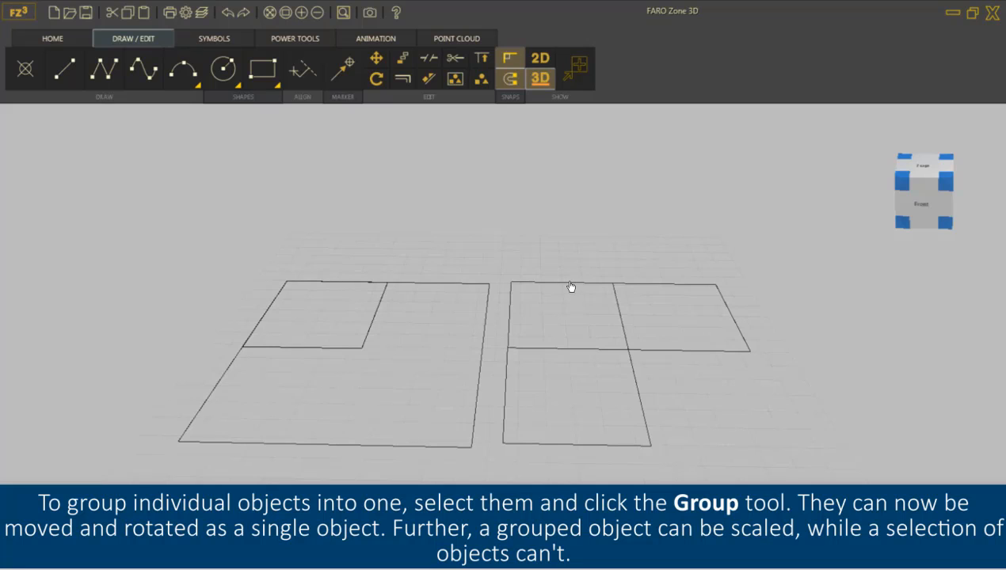
Select the three adjoining rectangles beside the large square and combine them into one group.
left_click(588, 284)
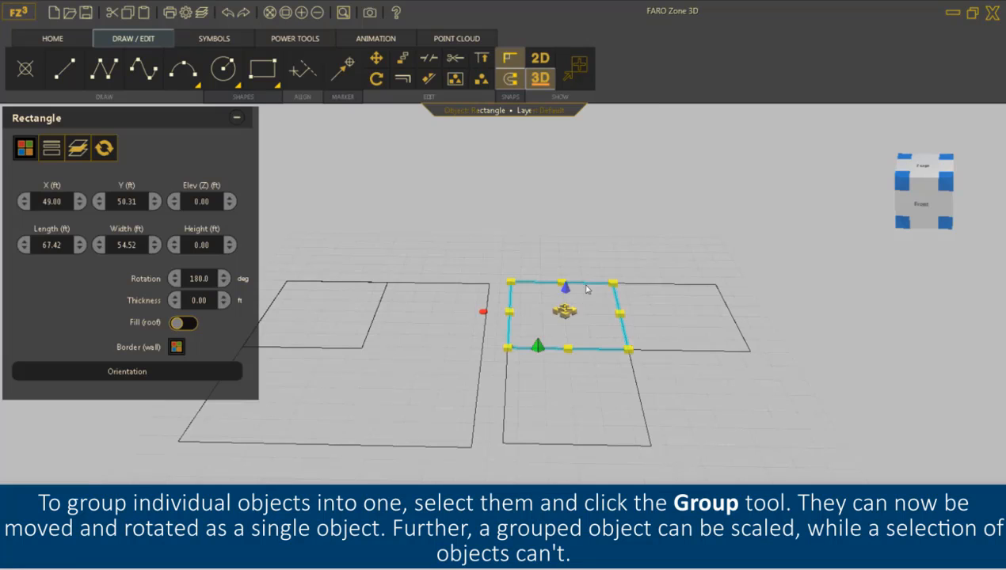
left_click(650, 290, "ctrl")
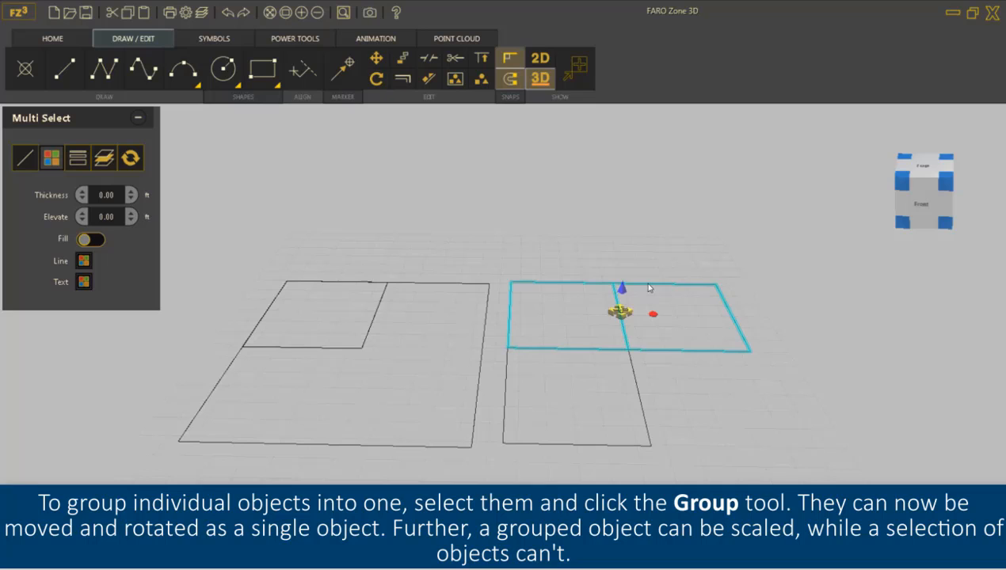
left_click(586, 445, "ctrl")
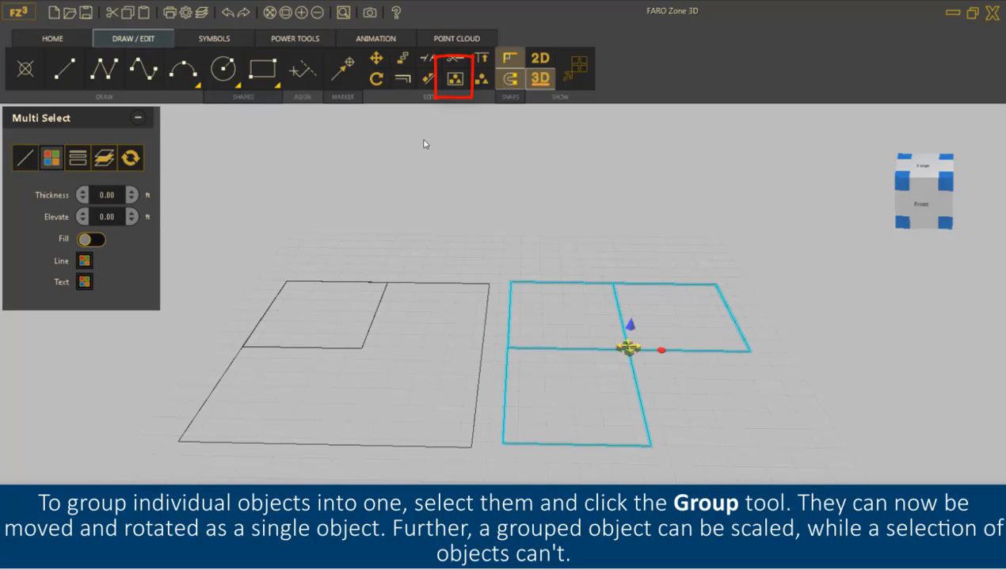
left_click(454, 79)
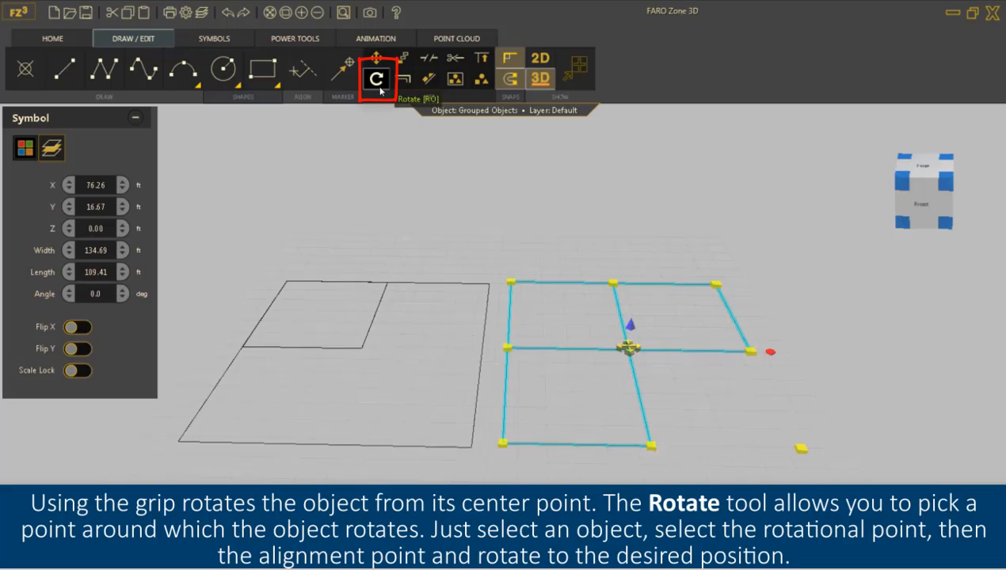
Rotate the grouped rectangles about 180 degrees around their shared inner corner with the Rotate tool.
left_click(377, 80)
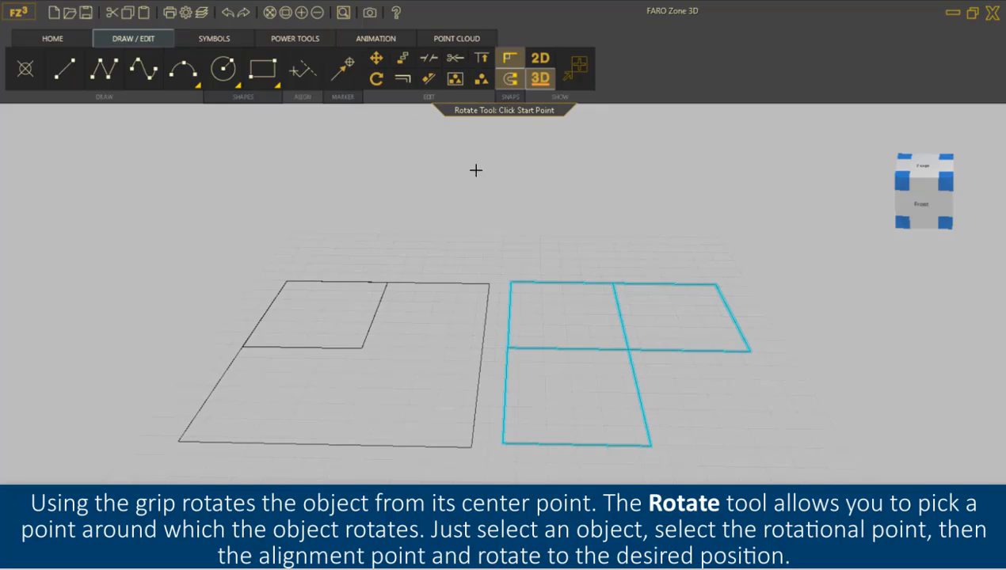
left_click(628, 346)
left_click(506, 348)
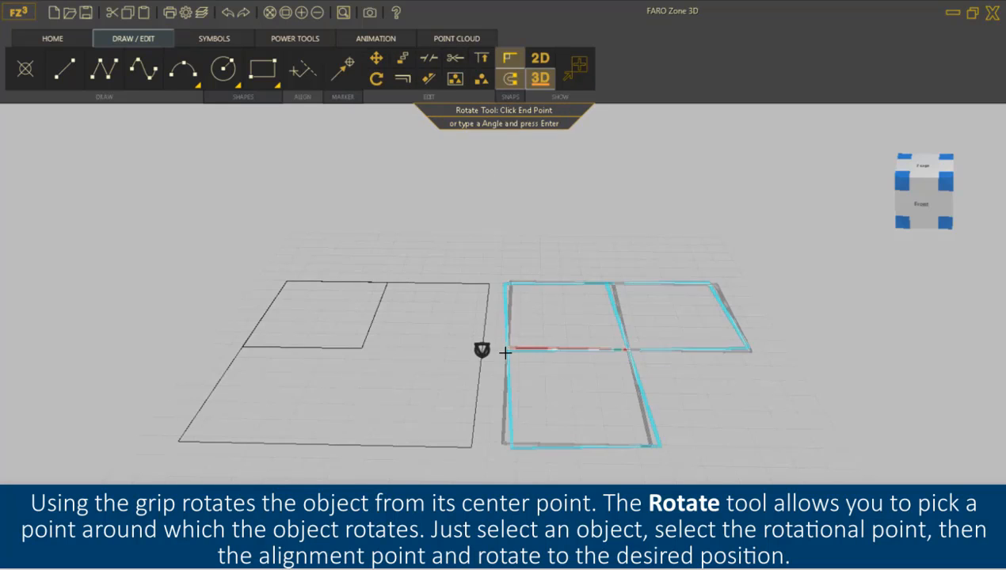
left_click(715, 352)
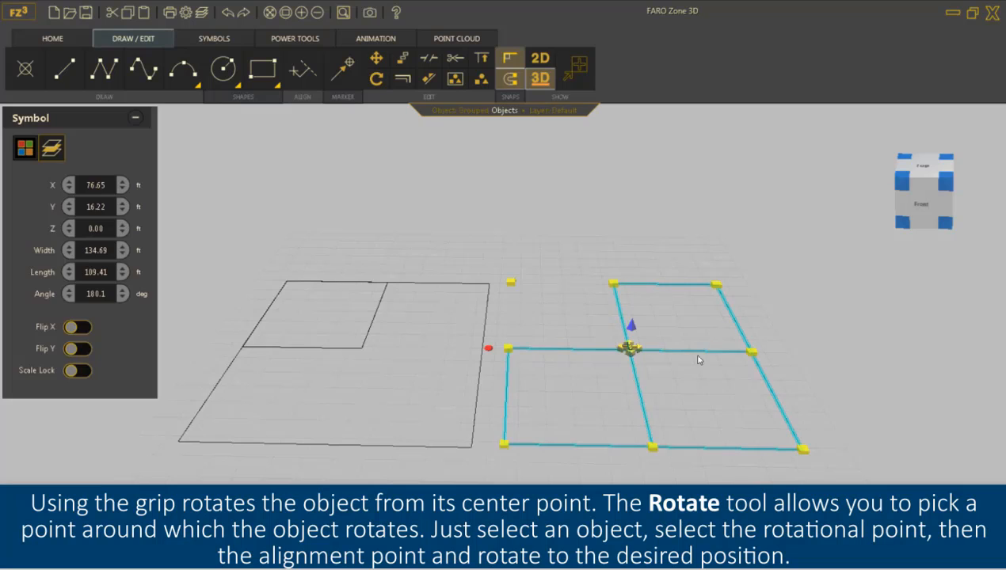
Move the grouped rectangles by their center grip onto the large square and ungroup them.
left_click_drag(631, 354, 369, 350)
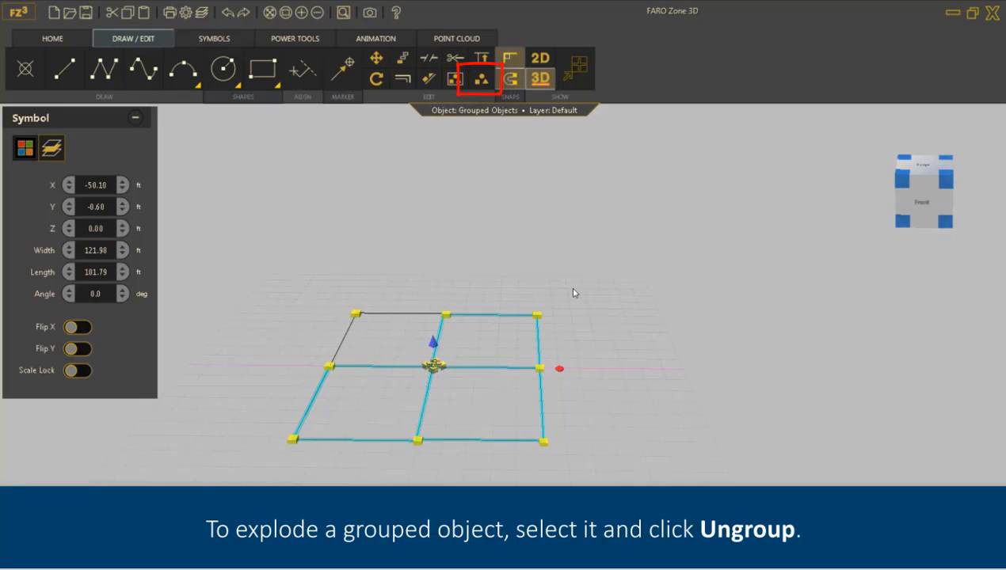
left_click(480, 79)
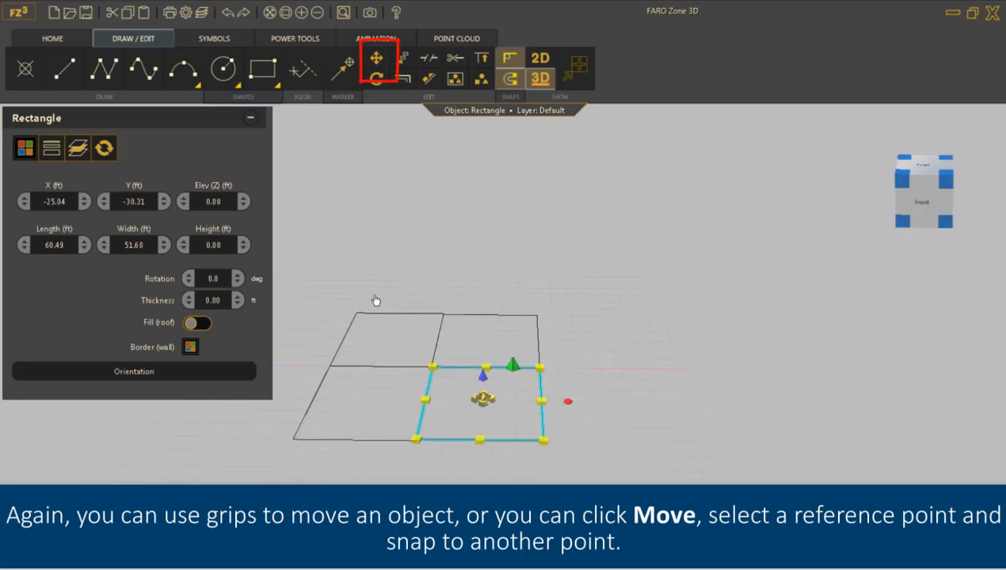
Move the selected lower-right rectangle with the Move tool, snapping its lower-right corner to the large square's lower-left corner.
left_click(376, 58)
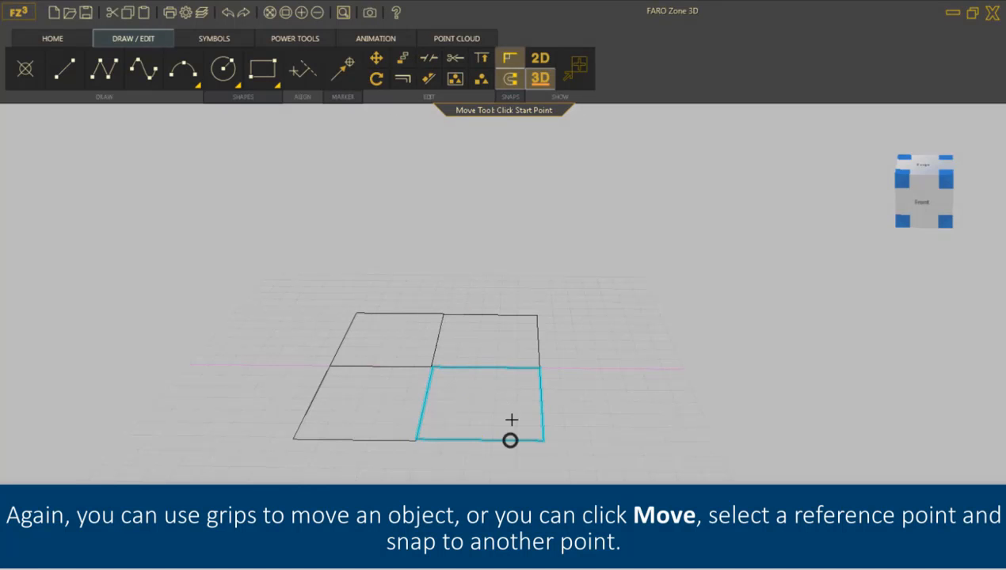
left_click(540, 441)
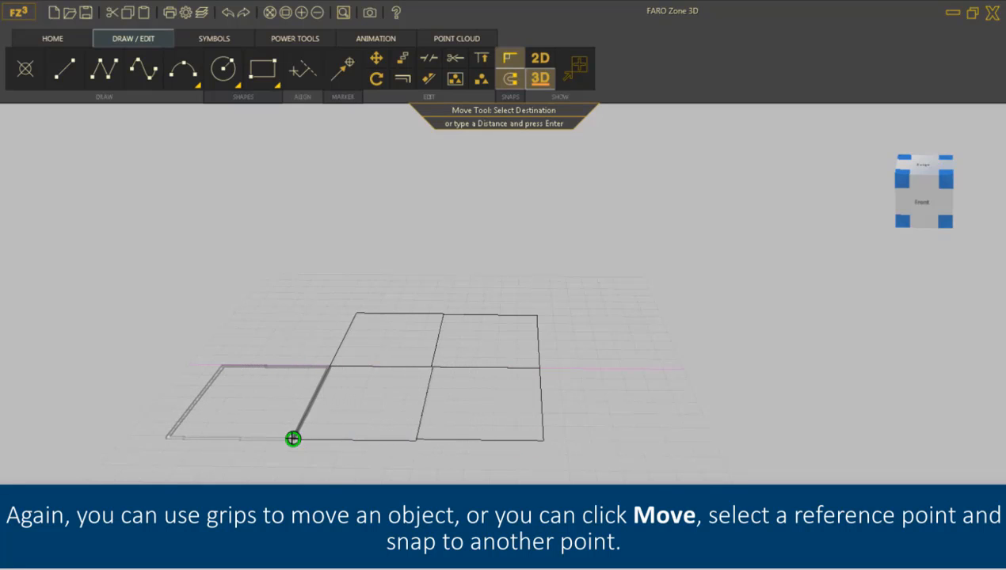
left_click(233, 350)
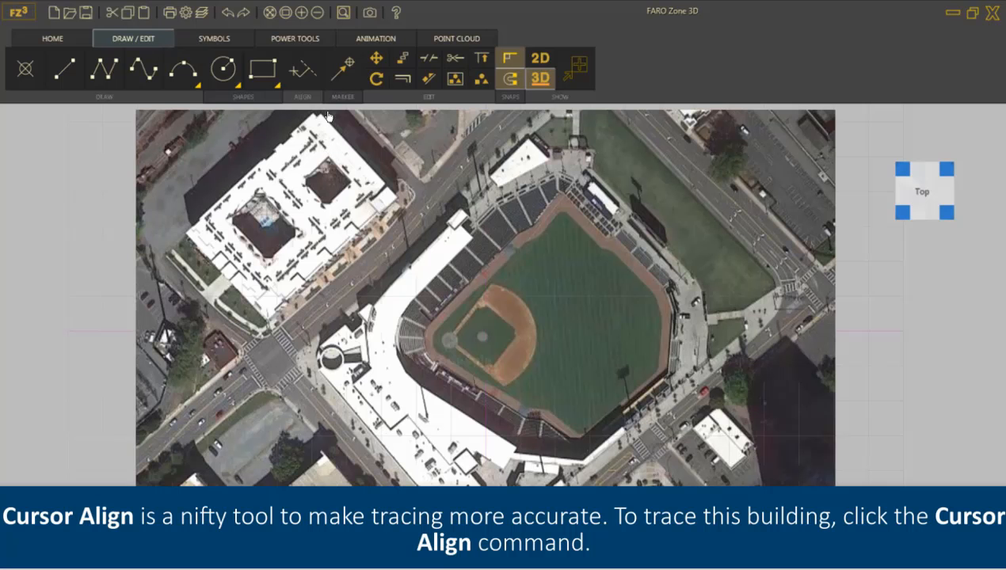
Trace the baseball stadium's outline on the map with Cursor Align and a Continuous Line, finishing back at the starting corner.
left_click(300, 69)
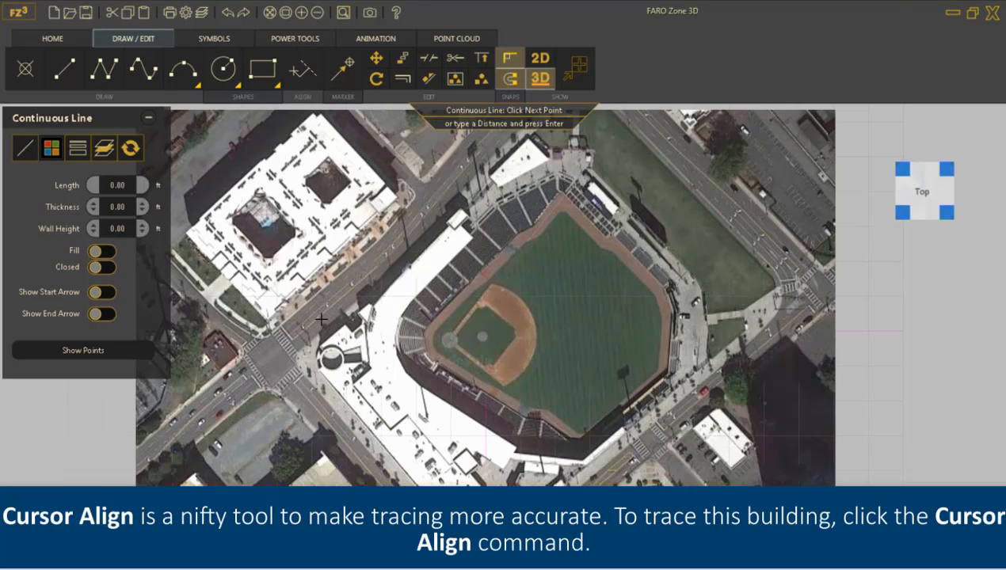
left_click(319, 349)
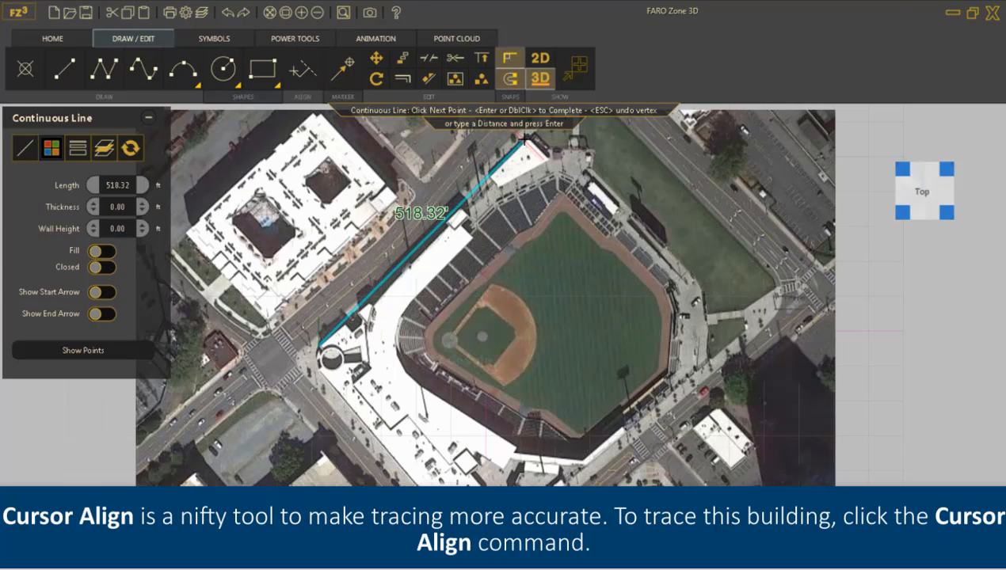
left_click(528, 135)
left_click(547, 152)
left_click(574, 136)
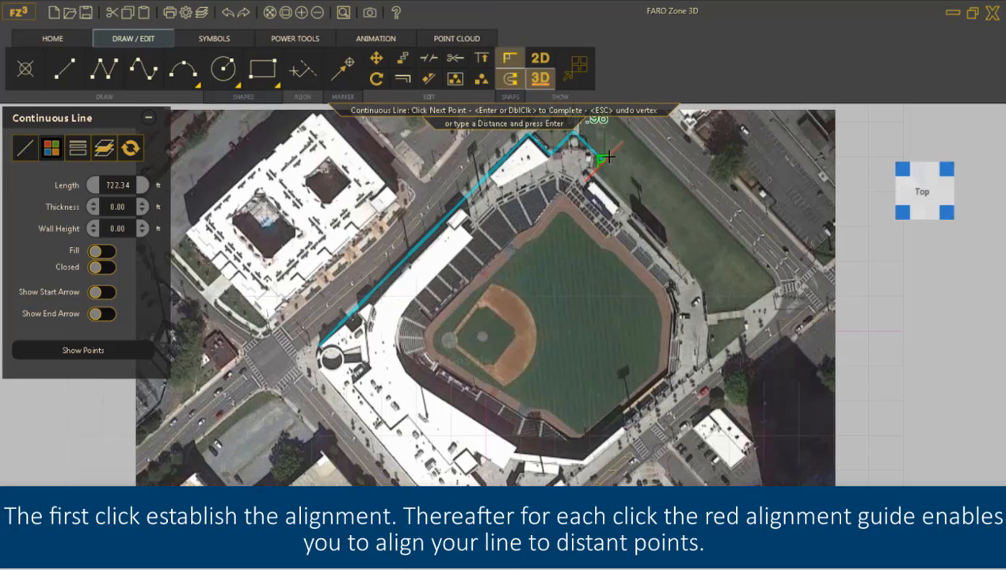
left_click(593, 170)
left_click(708, 279)
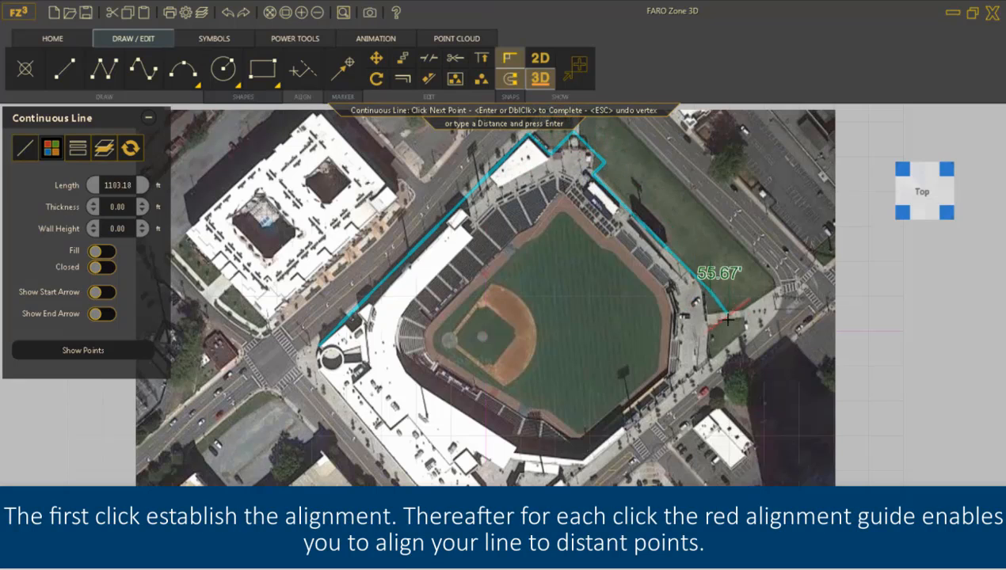
left_click(709, 365)
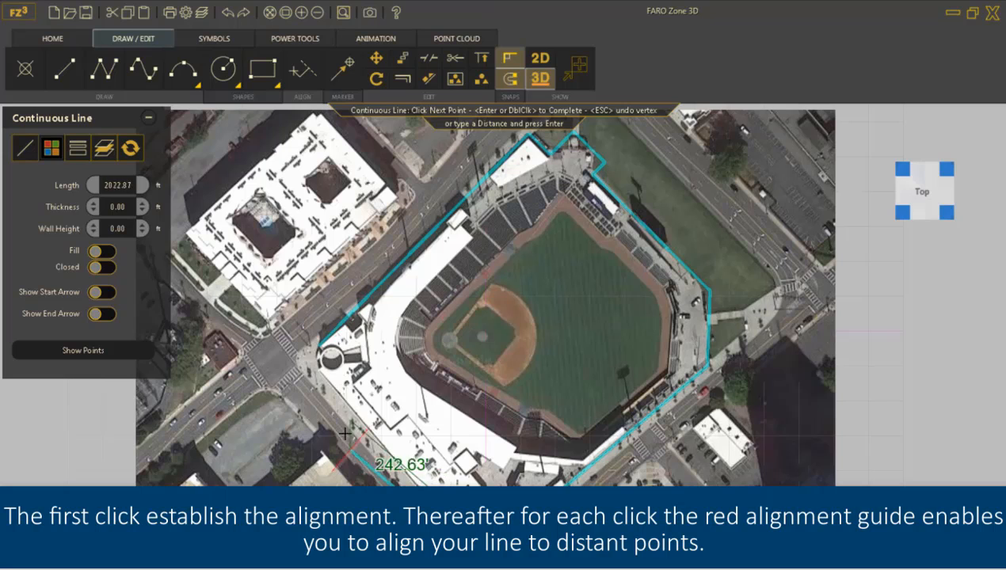
left_click(303, 355)
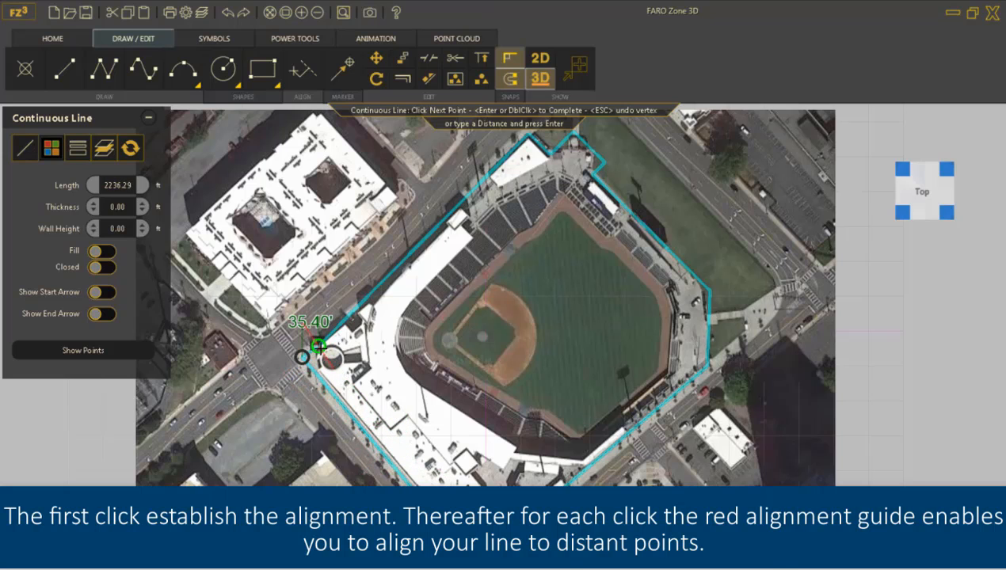
left_click(316, 345)
Delete the Google Map image beneath the traced stadium outline.
left_click(243, 186)
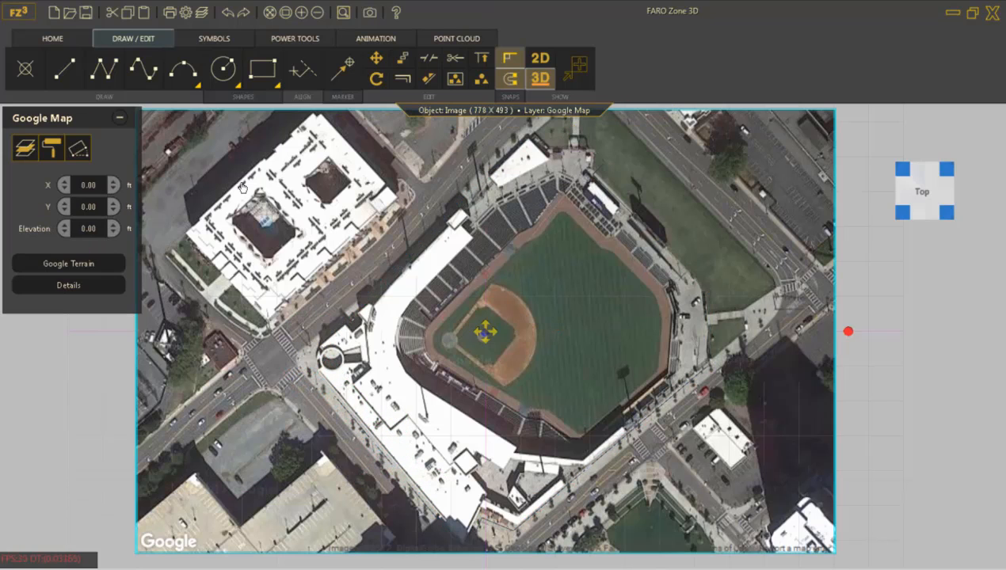
key("Delete")
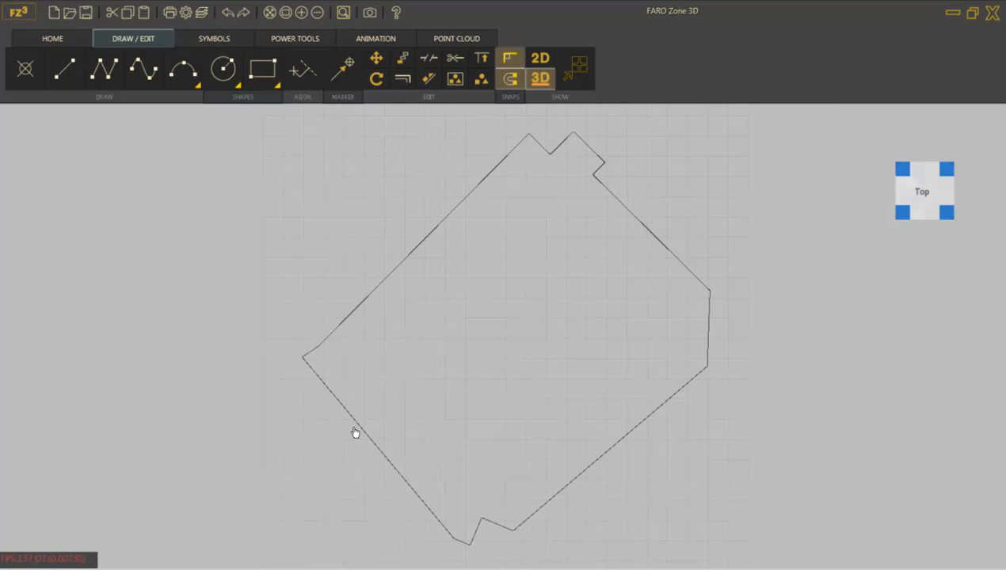